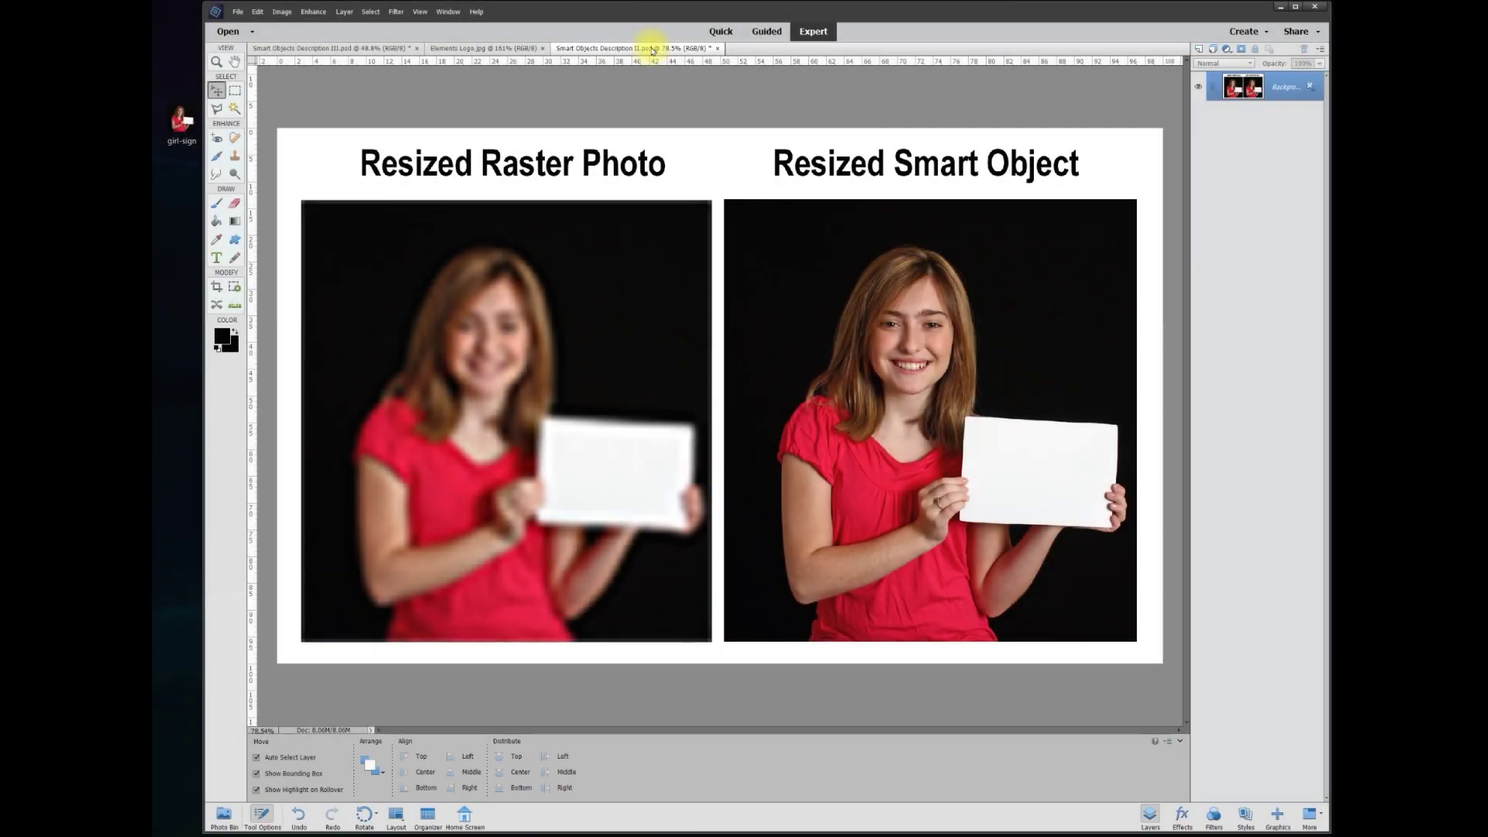
- Switch from the Elements Logo and Description II documents to Smart Objects Description III
left_click(486, 49)
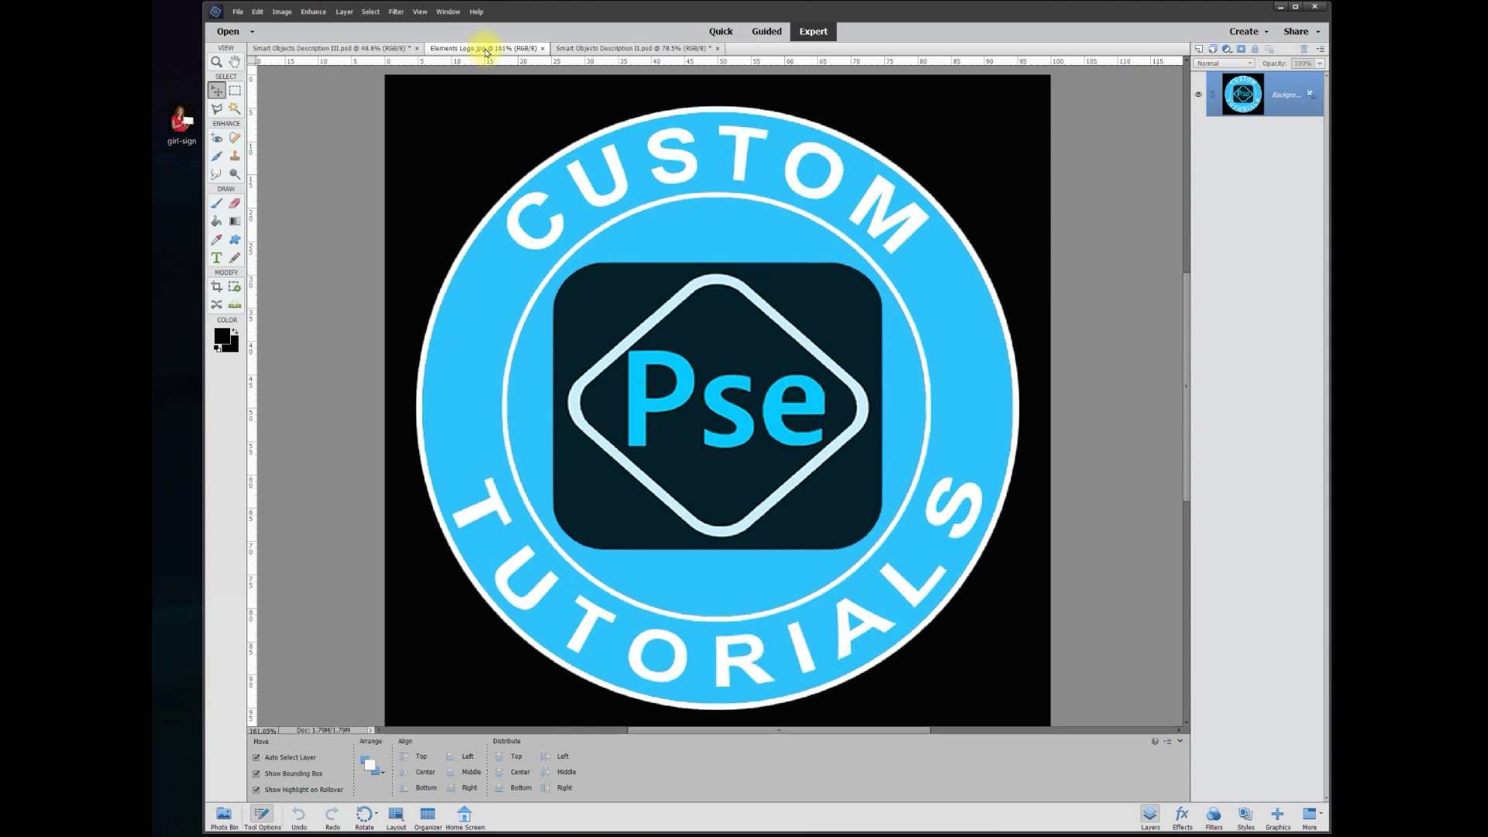
left_click(596, 51)
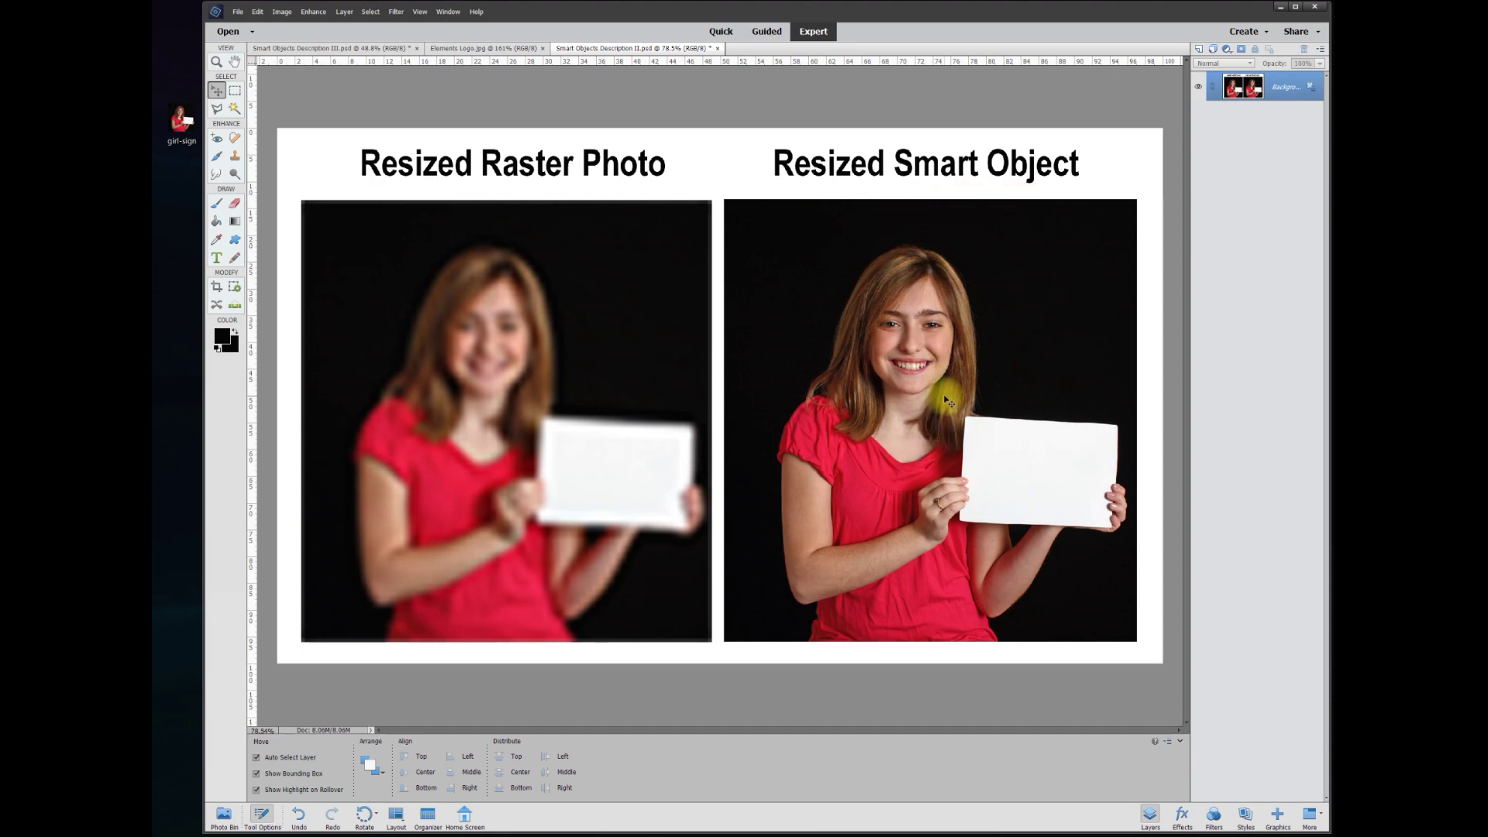
key("ctrl+Tab")
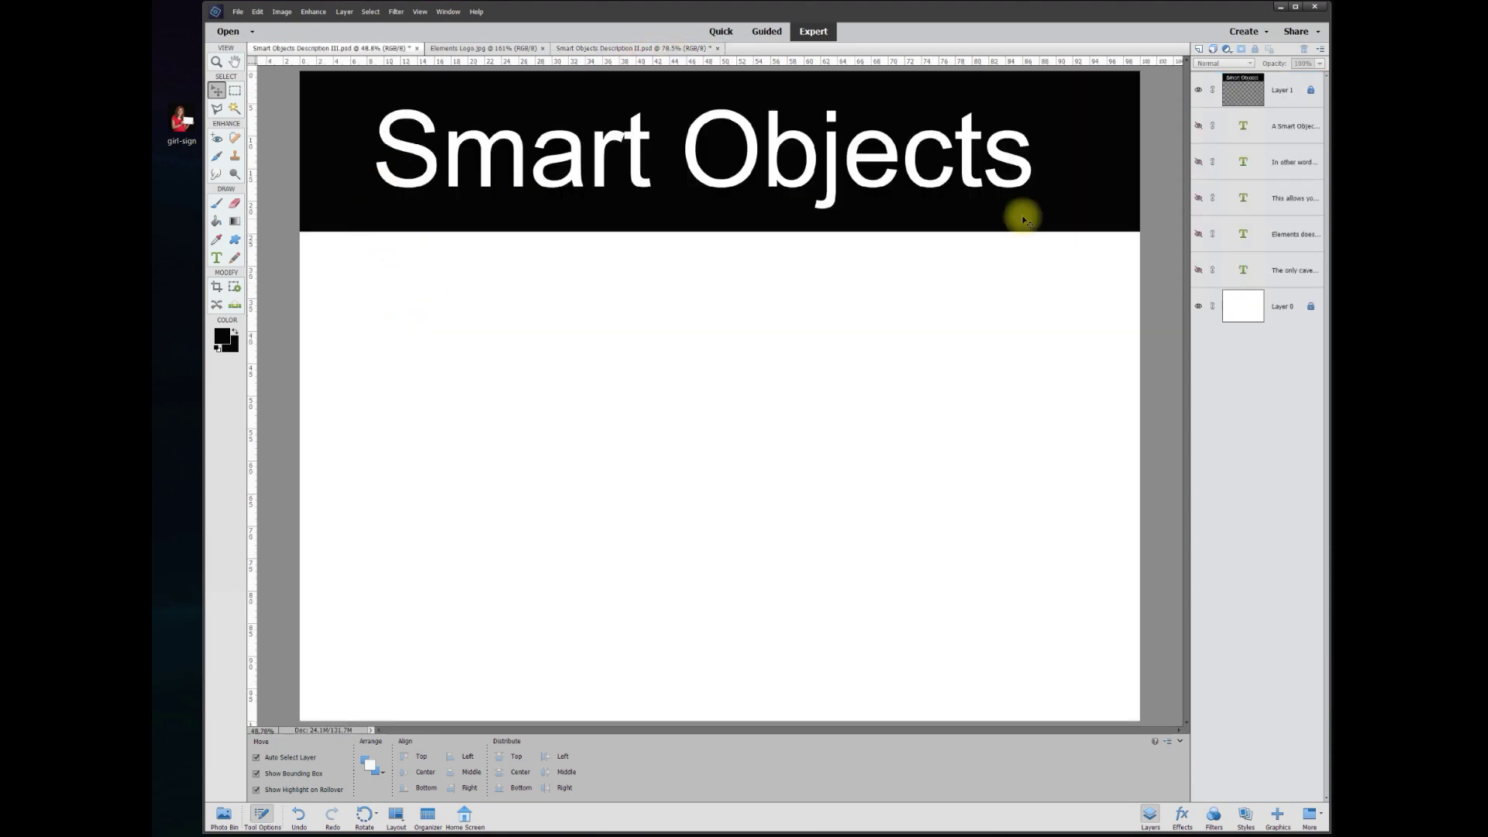
- Show and hide in turn the intro, 'In other words' and resizing-without-quality-loss paragraphs
left_click(1199, 126)
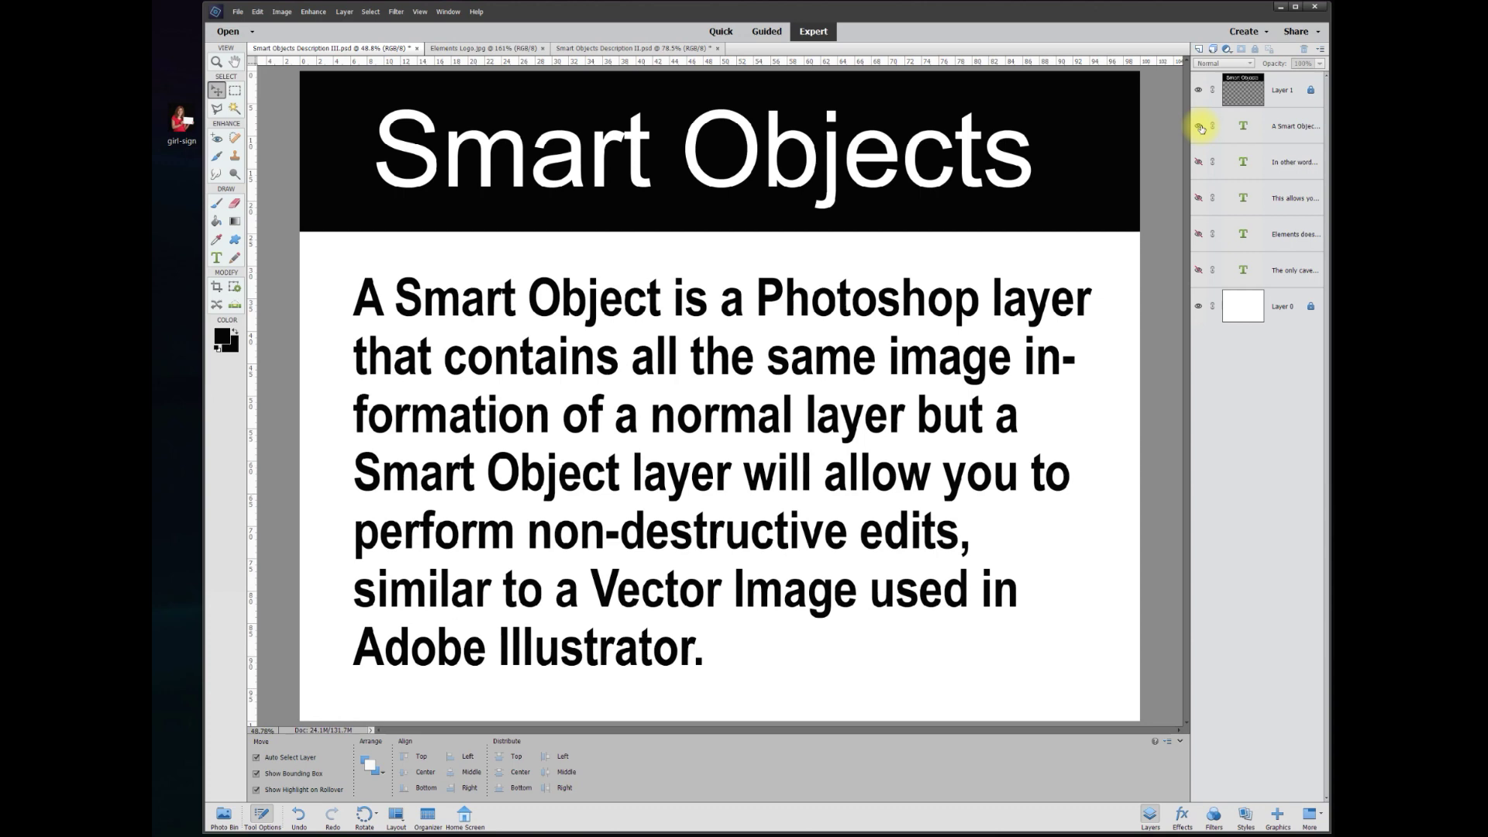
left_click(1200, 128)
left_click(1200, 163)
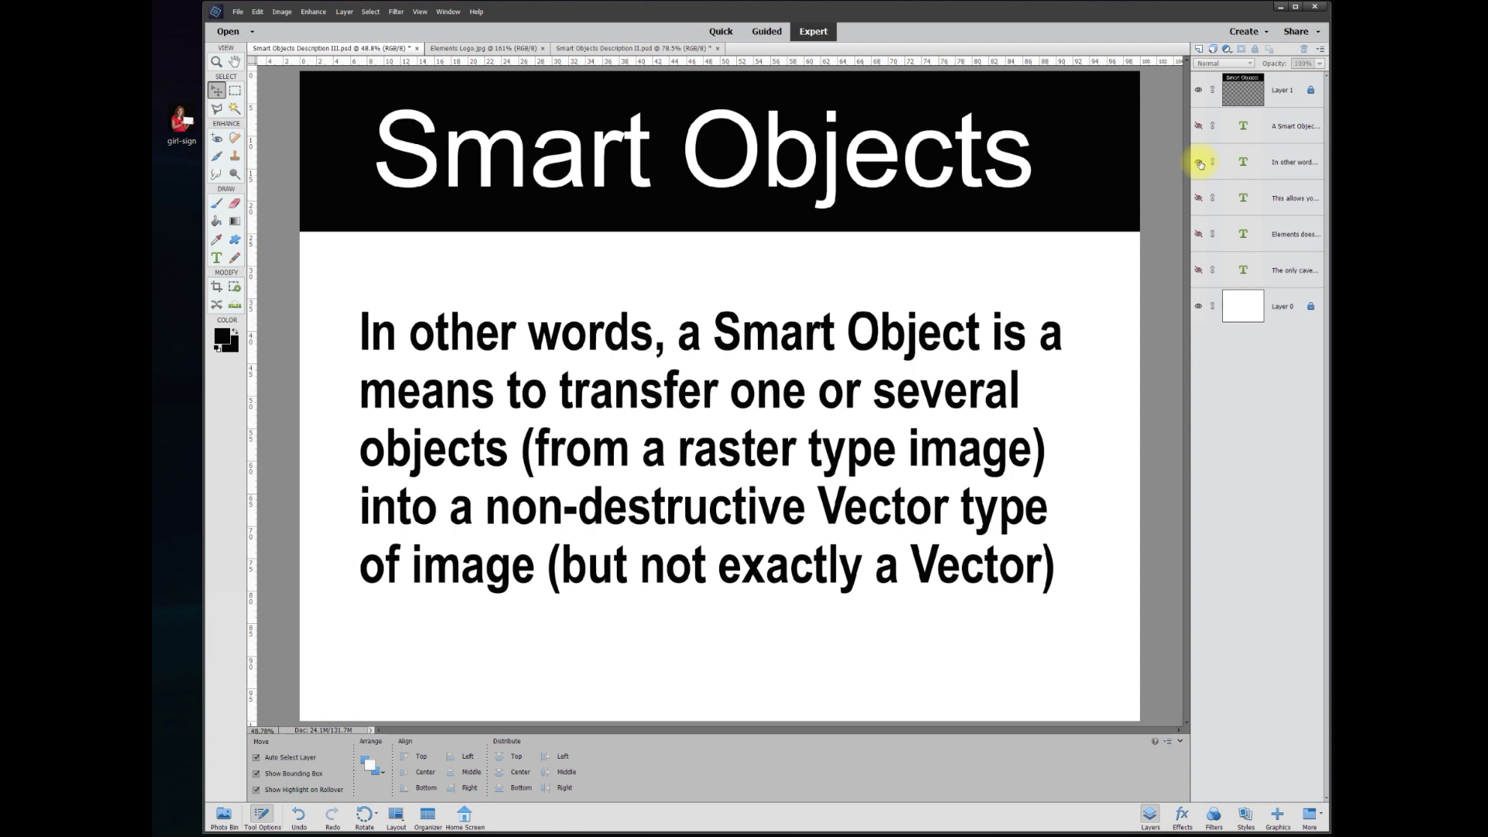
left_click(1198, 161)
left_click(1198, 199)
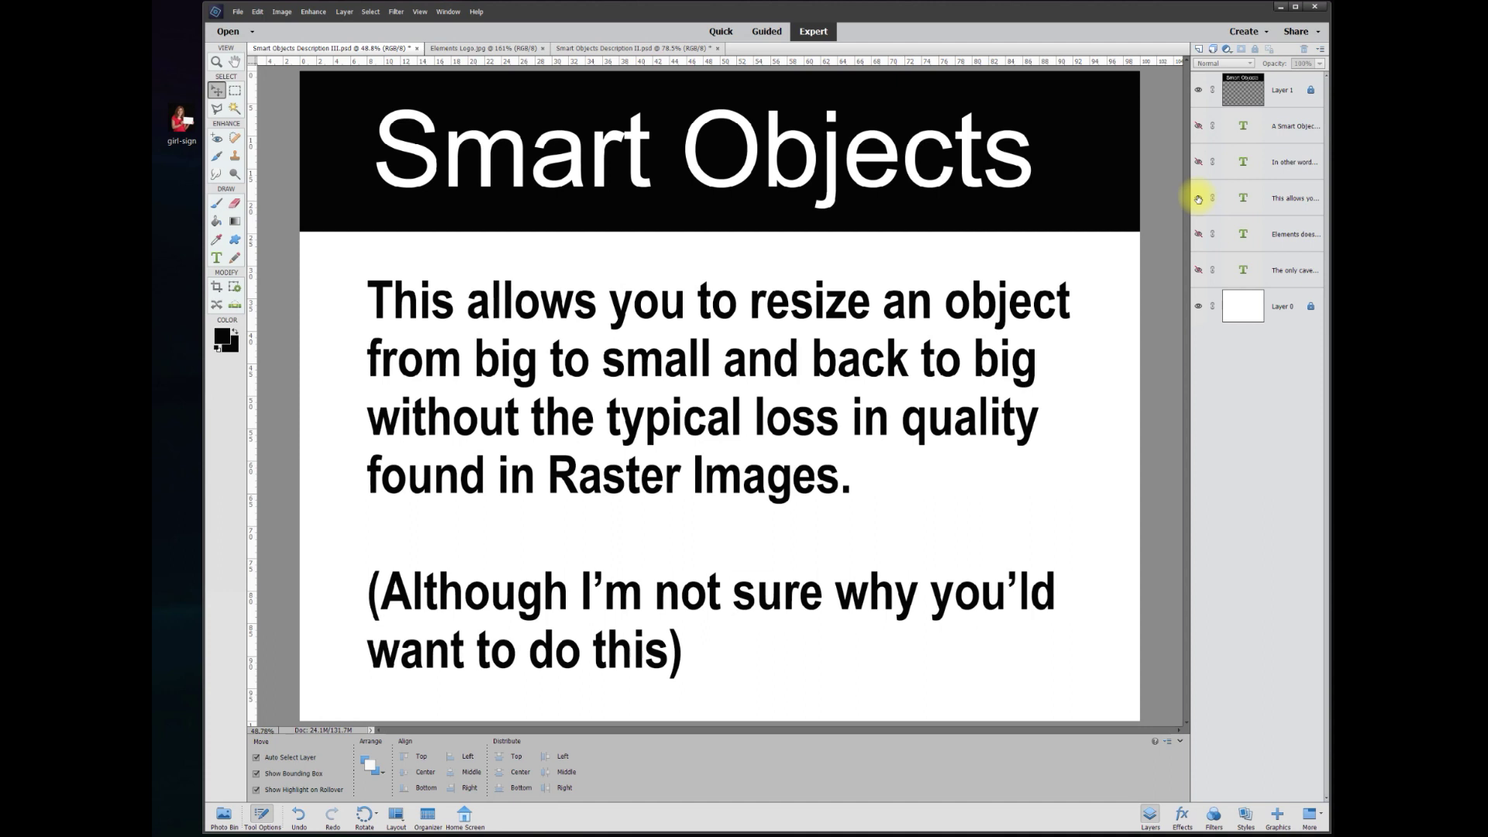
left_click(1198, 199)
- Reveal the 'Elements does not include' paragraph, then the effects-and-filters caveat, and close the document
left_click(1198, 234)
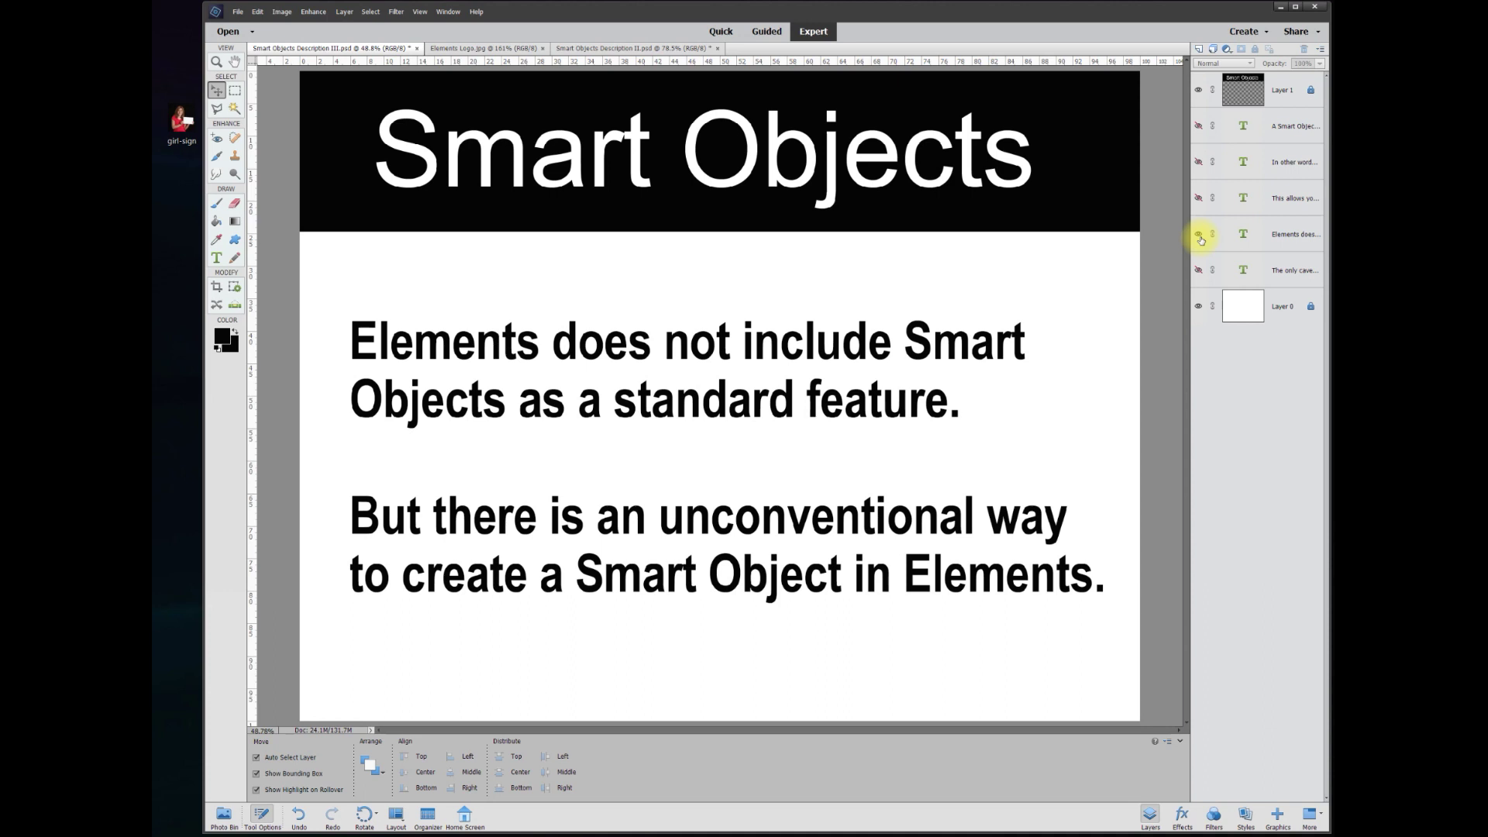
left_click(1198, 234)
left_click(1198, 271)
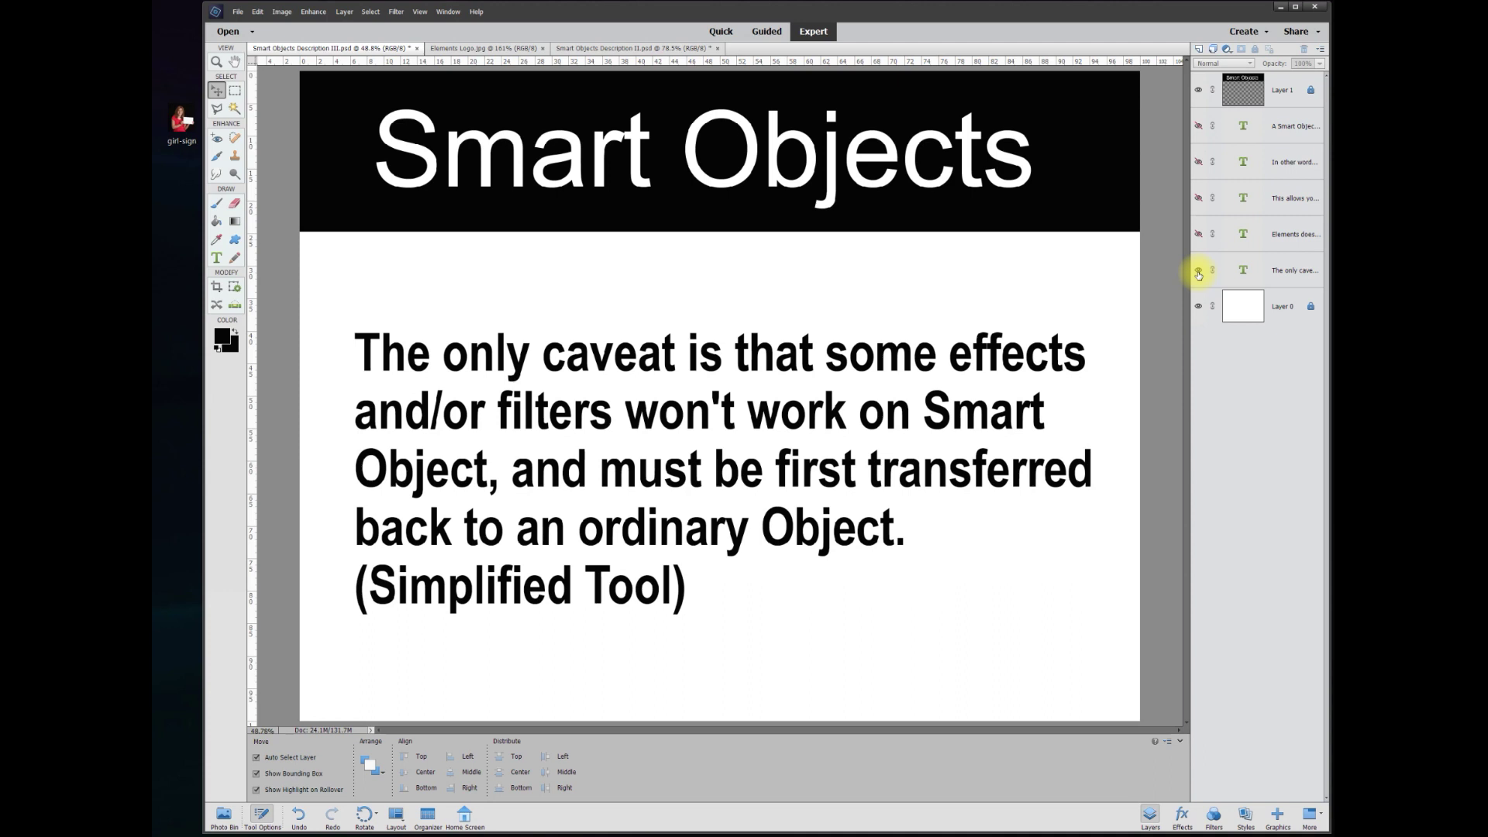
left_click(417, 49)
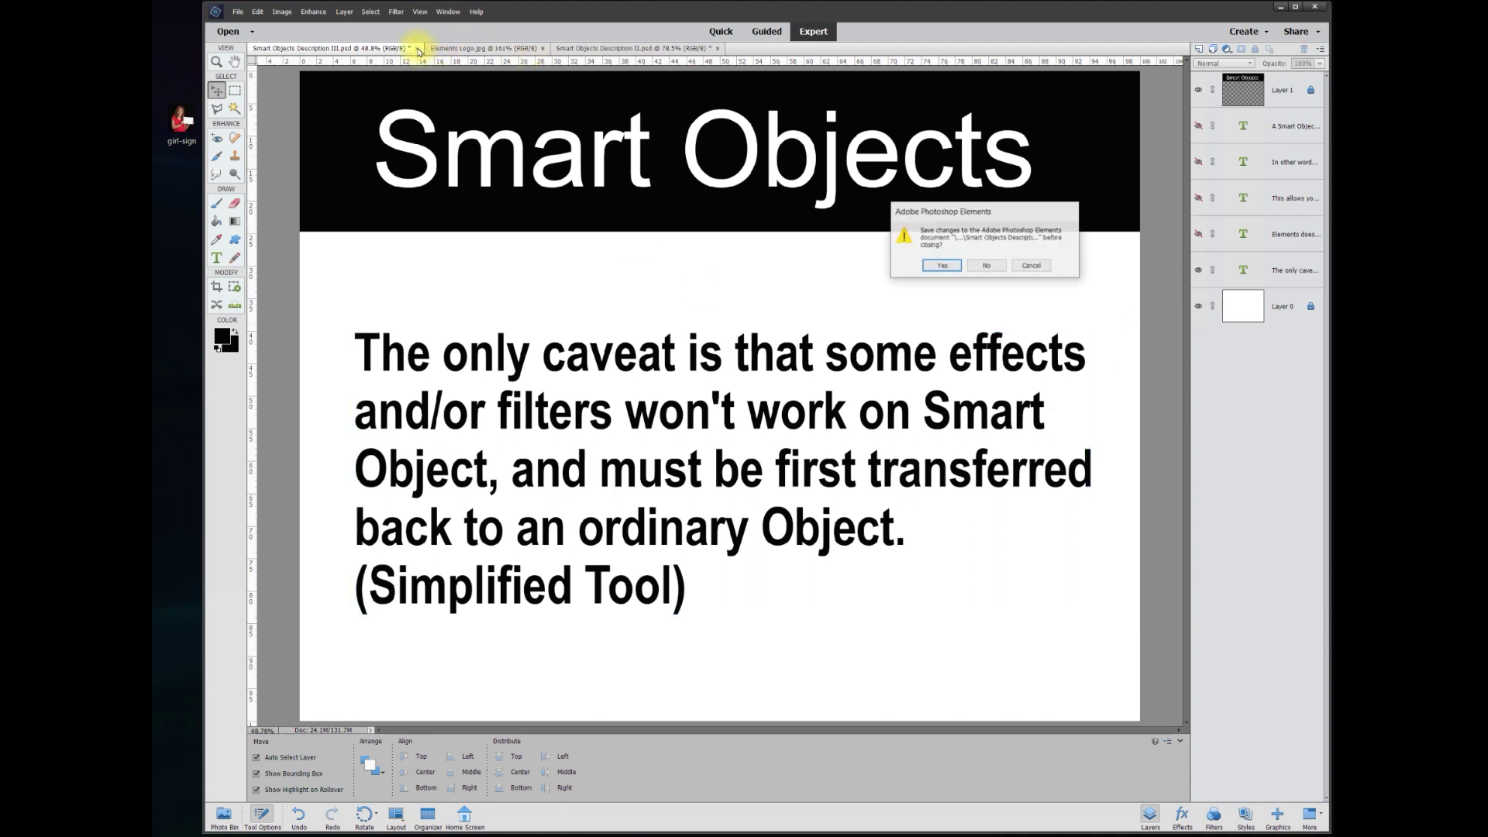
- Answer the save prompt, open girl-sign.jpg from the desktop, and convert its Background to a layer
left_click(987, 265)
left_click_drag(182, 118, 540, 307)
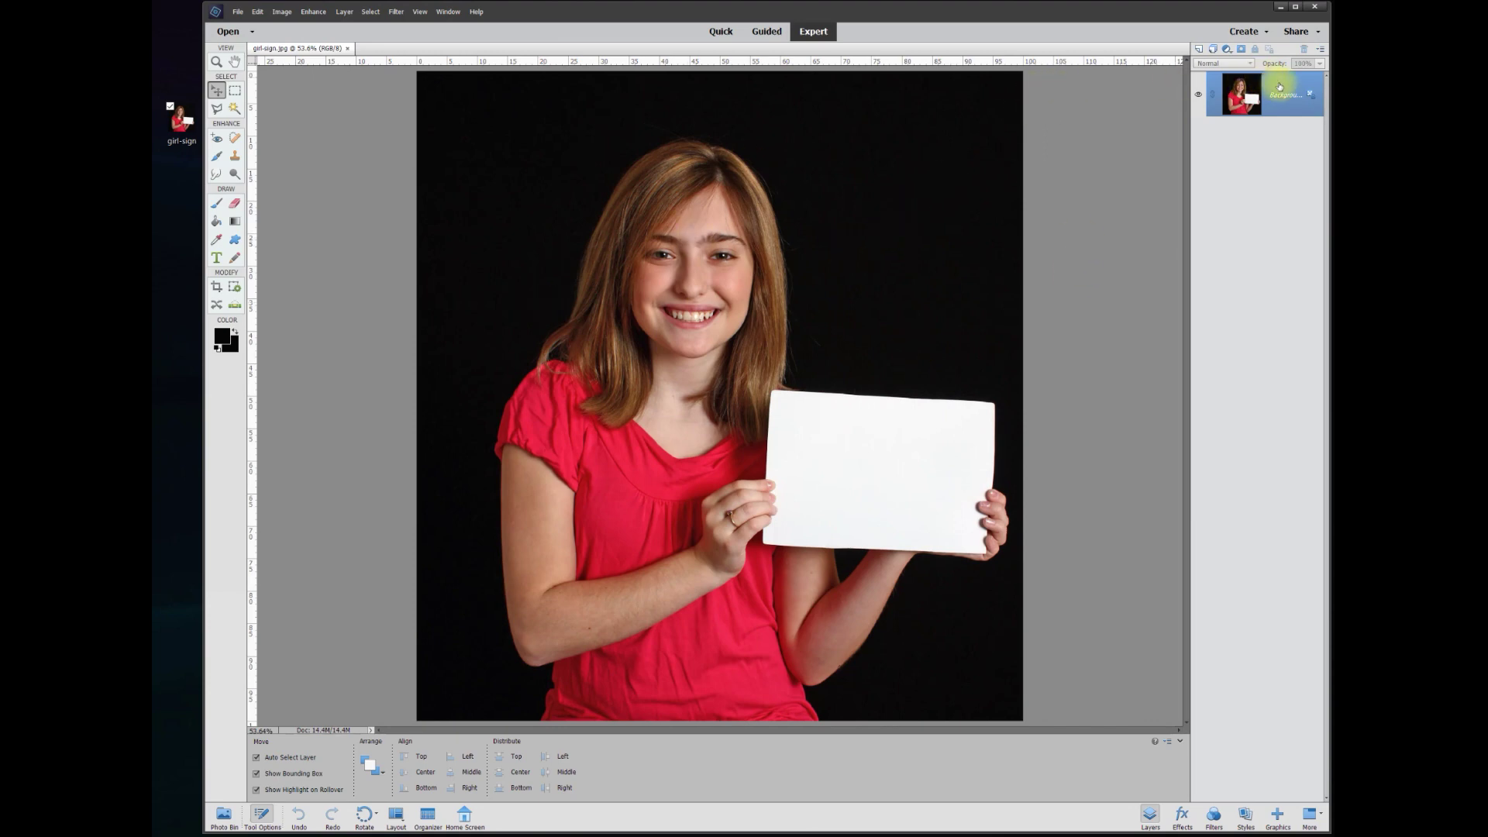
left_click(1308, 95)
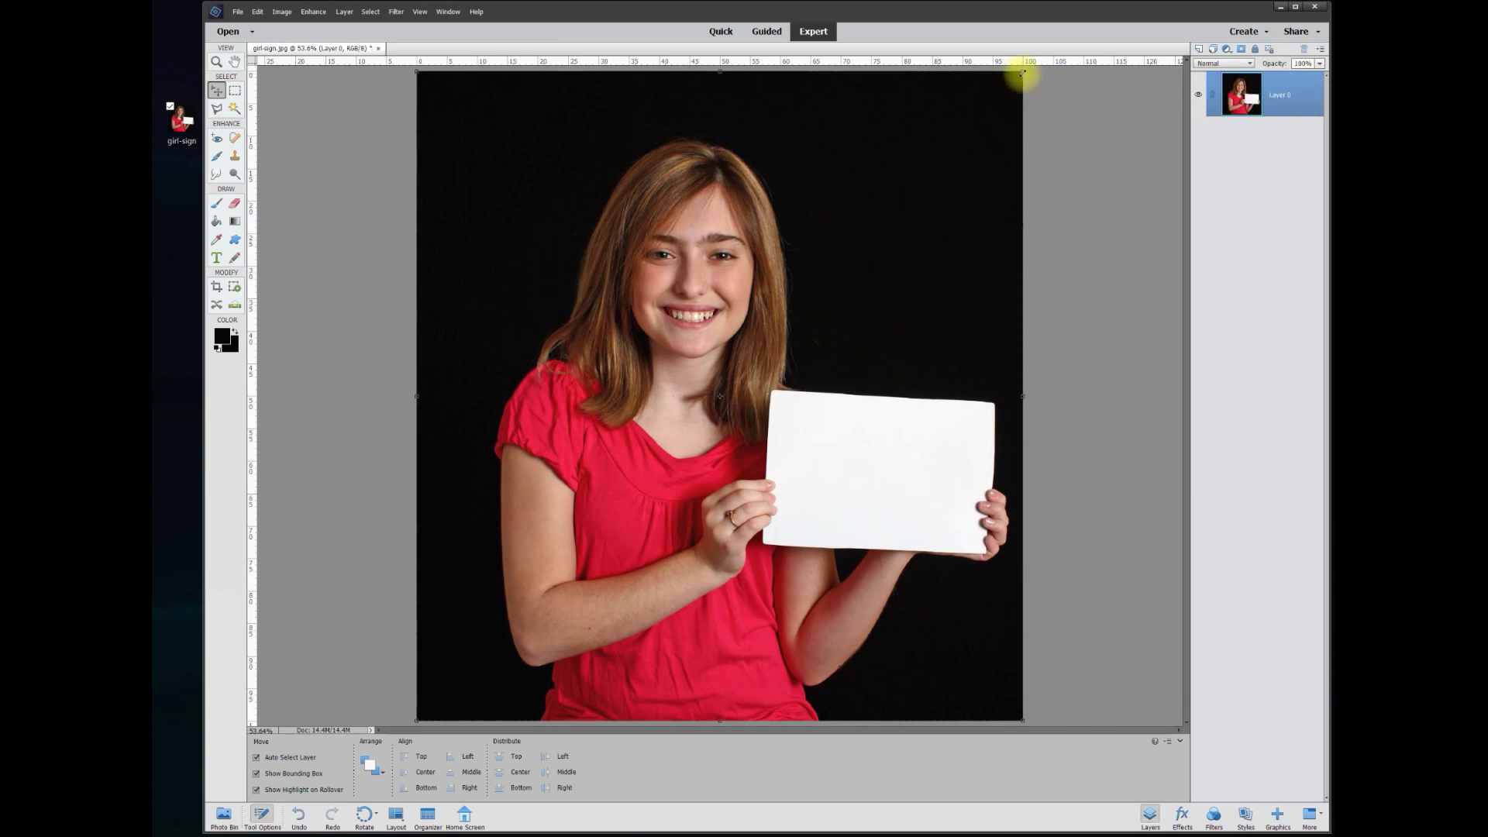
- Shrink the girl-sign photo to a thumbnail, scale it back to full size, then close it
left_click_drag(1020, 71, 1070, 132)
double_click(447, 702)
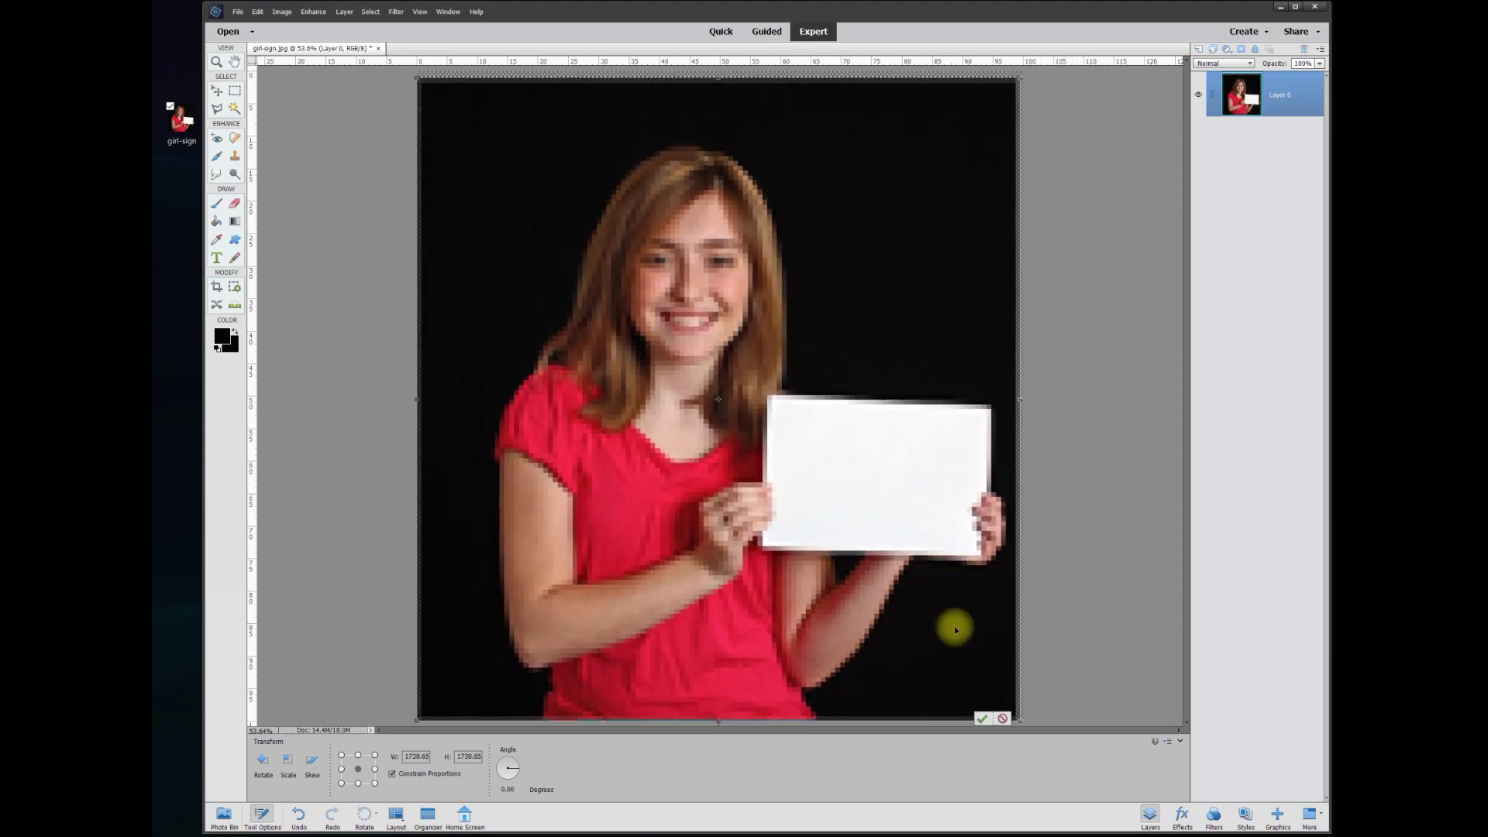
left_click(981, 716)
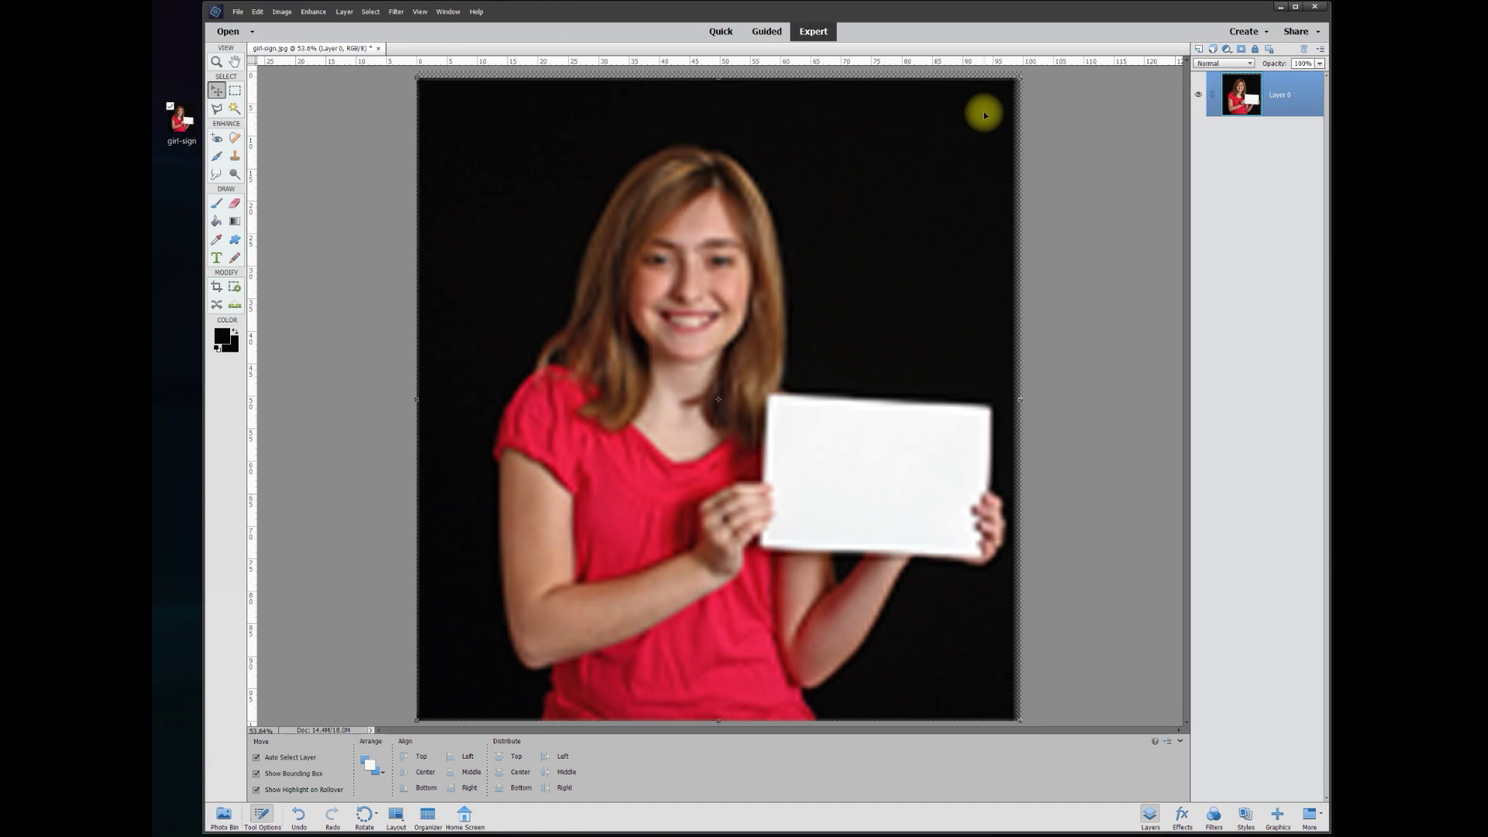
key("ctrl+w")
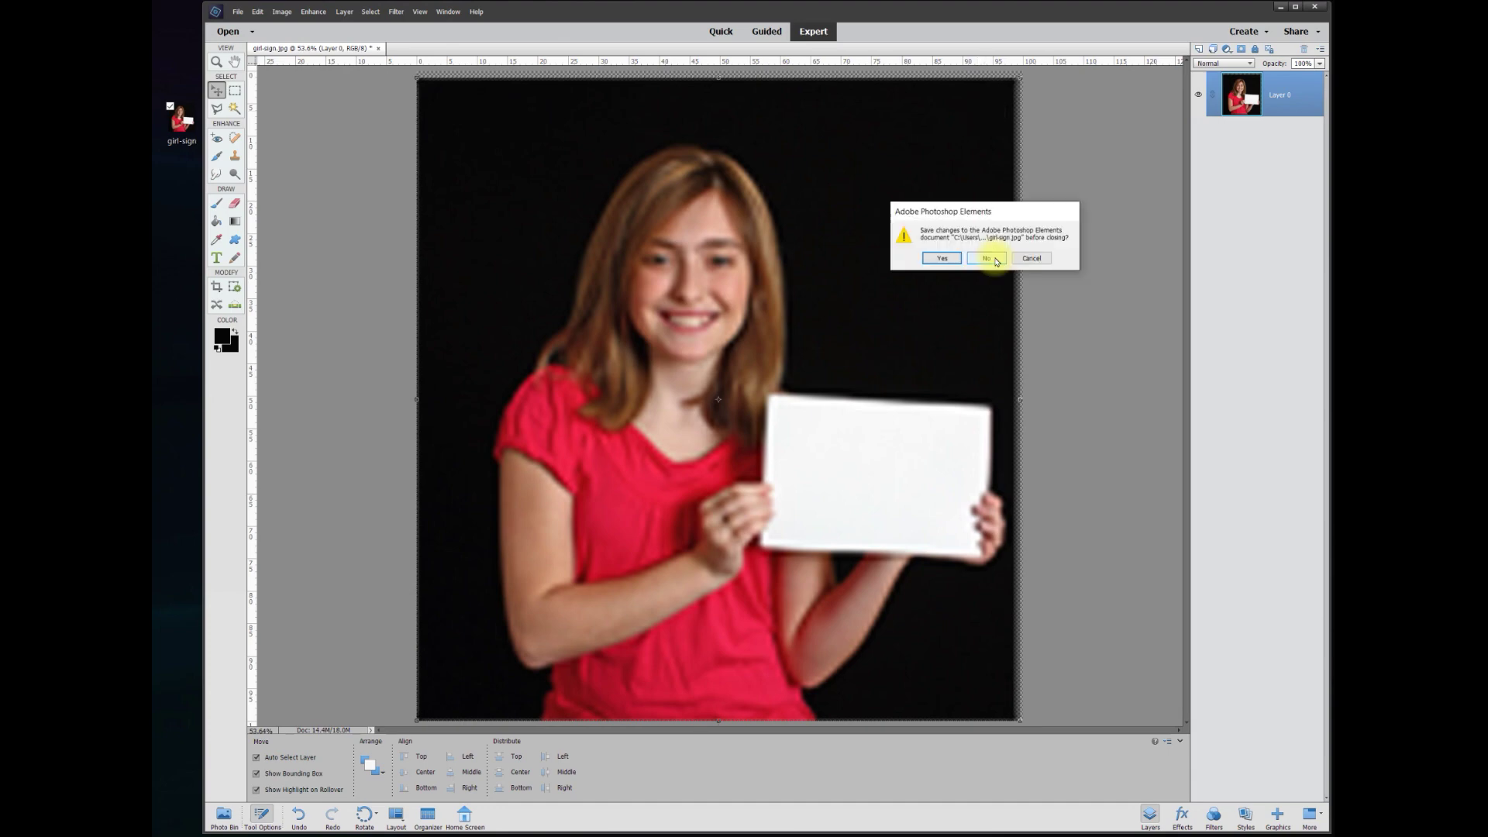
- Discard the blurry photo, reopen girl-sign.jpg, and create a new blank 11 x 8.5 in, 300 ppi document
left_click(986, 258)
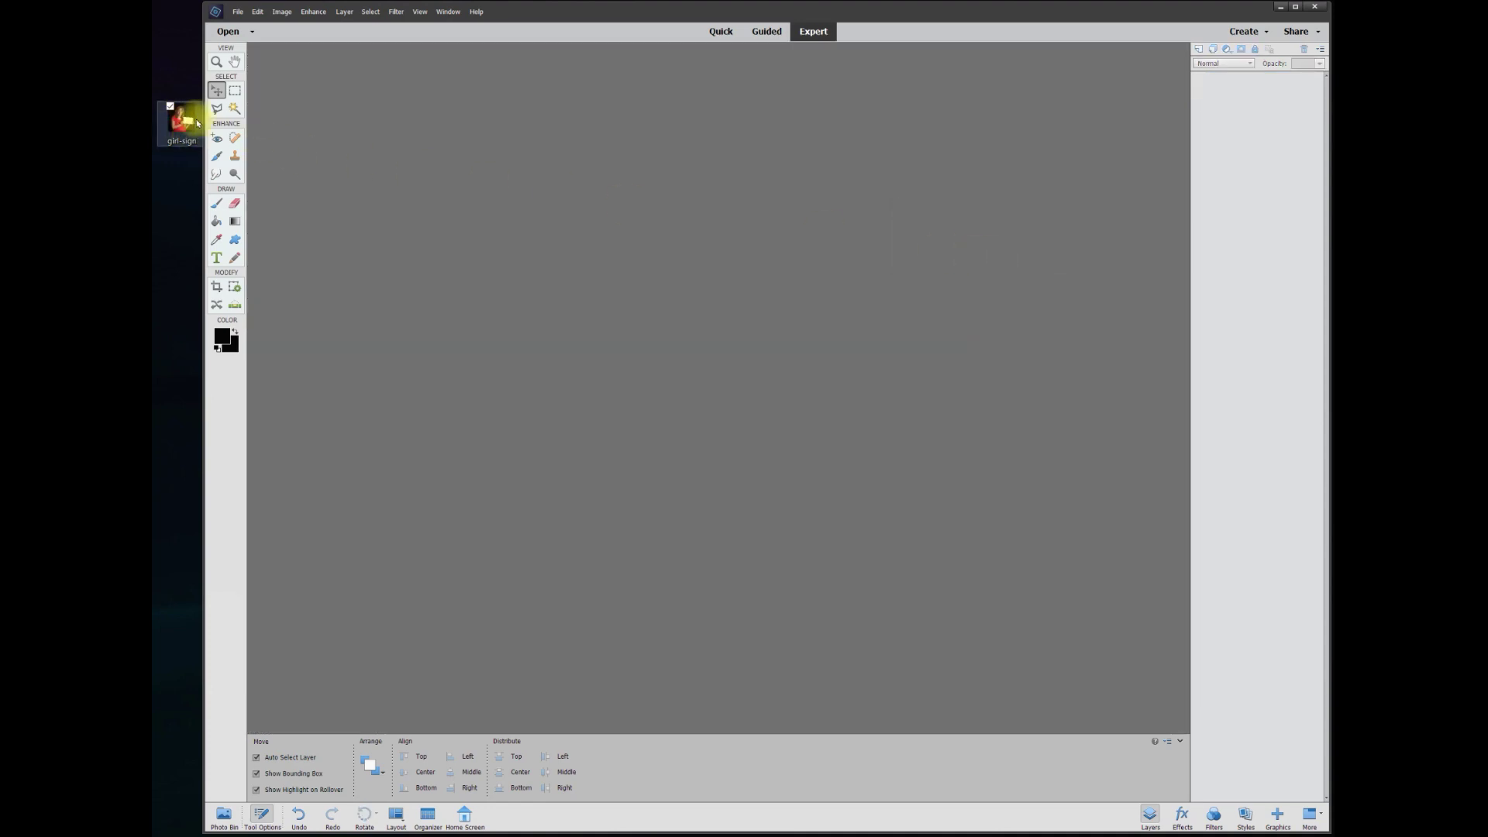
left_click_drag(181, 117, 594, 279)
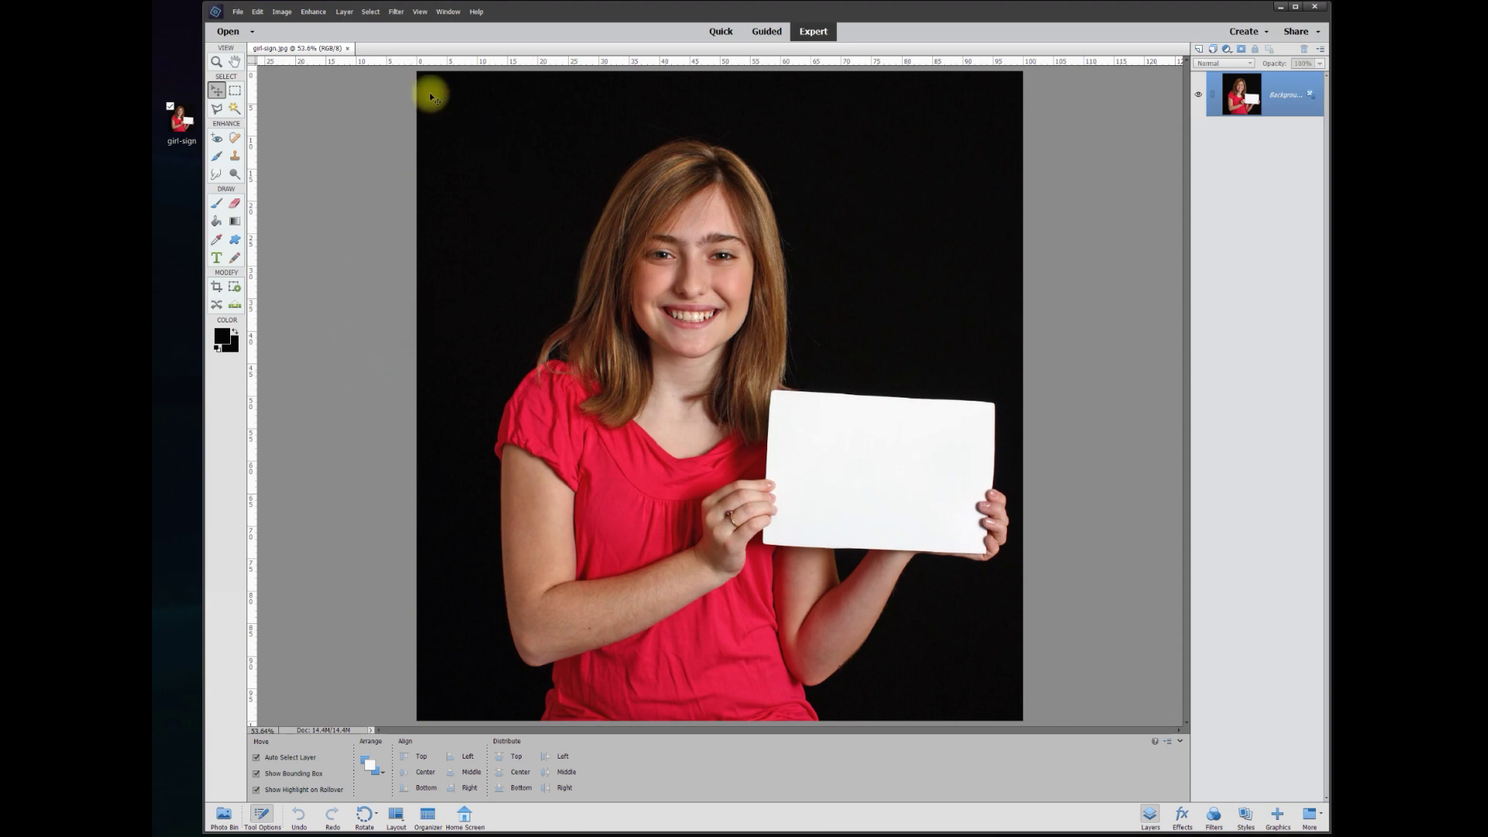
left_click(239, 14)
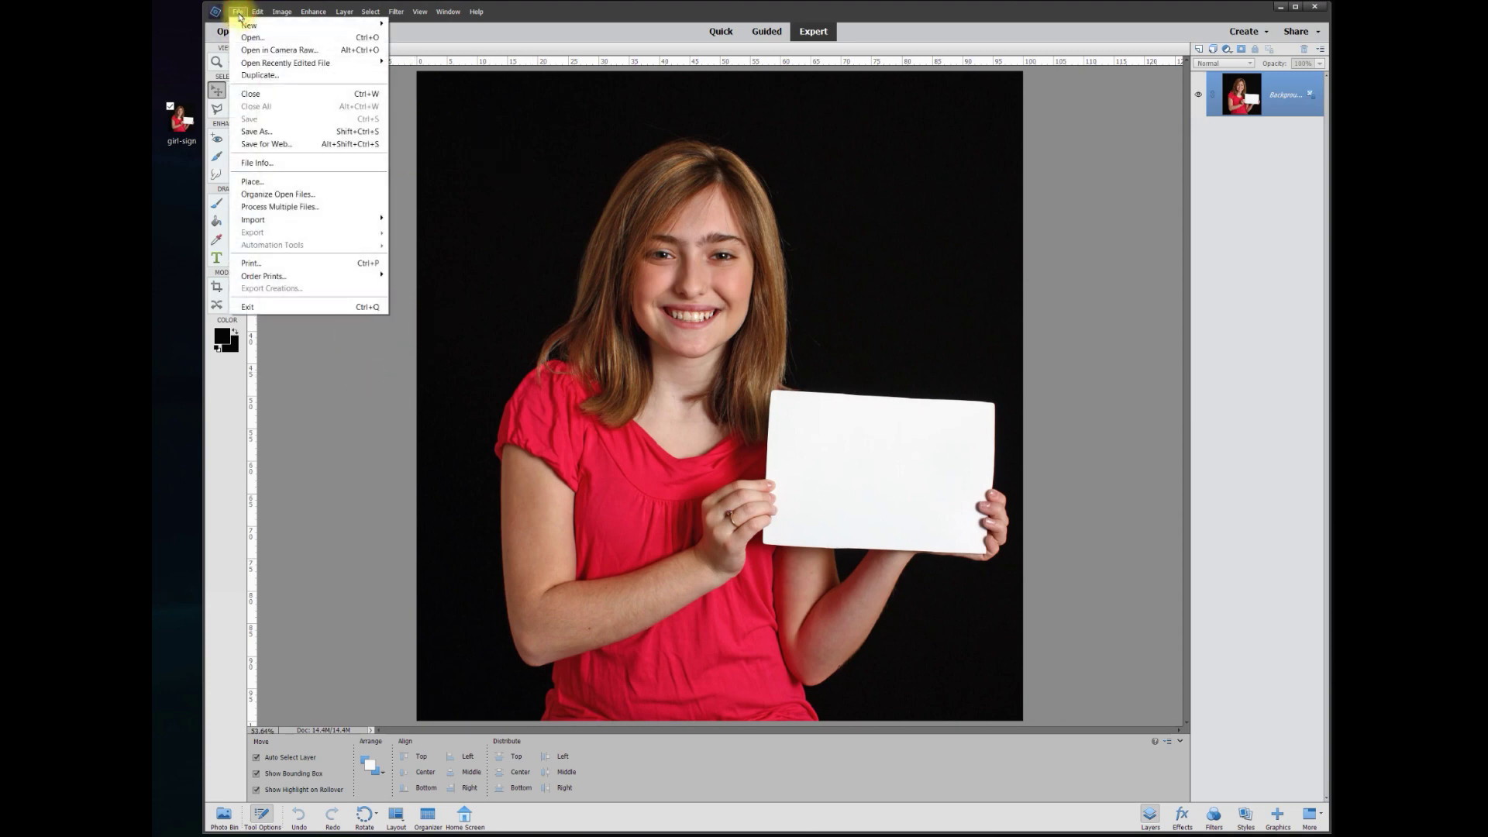
mouse_move(362, 25)
left_click(422, 28)
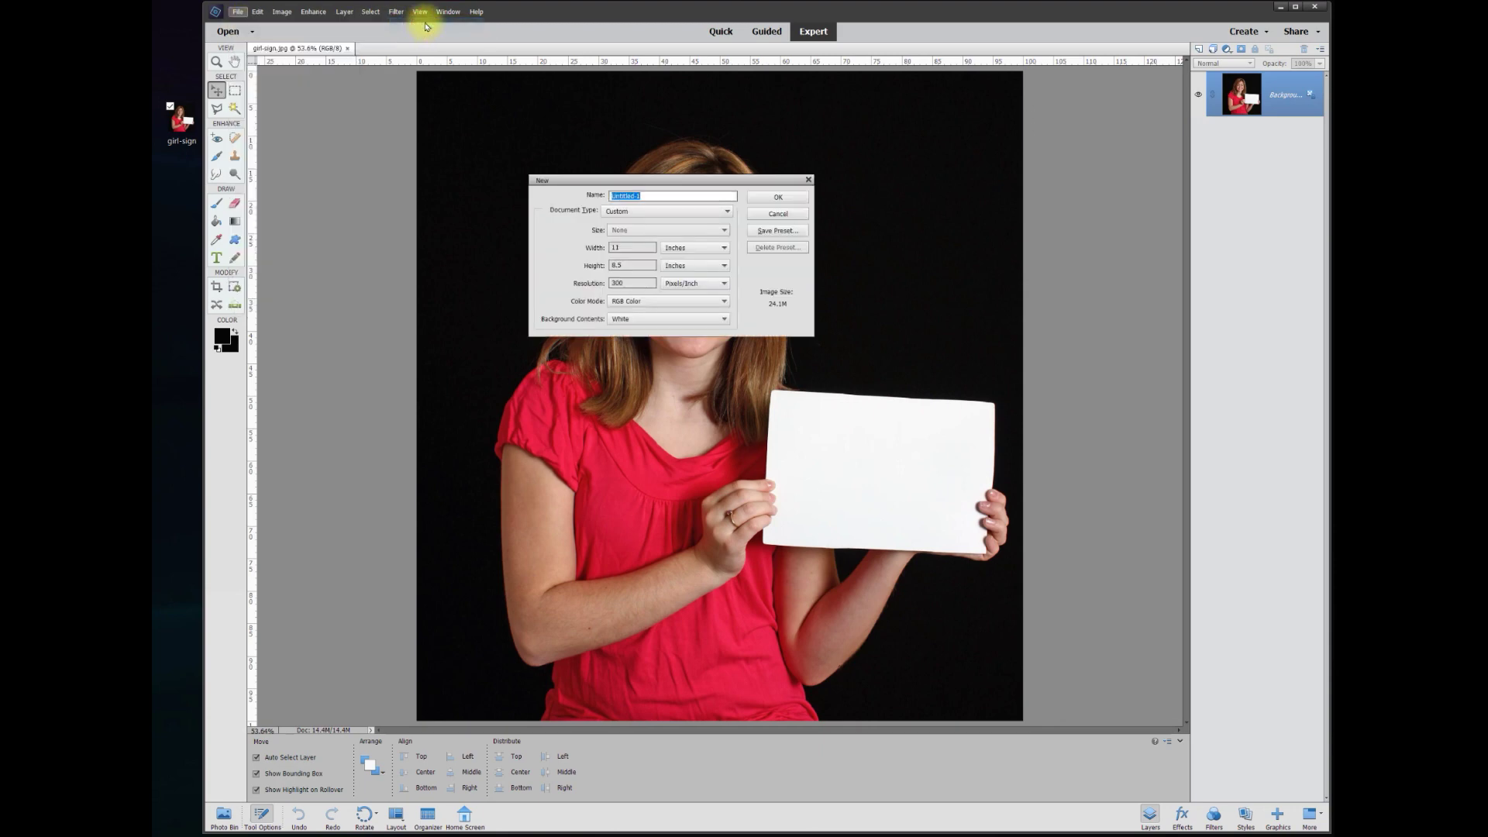
left_click(796, 201)
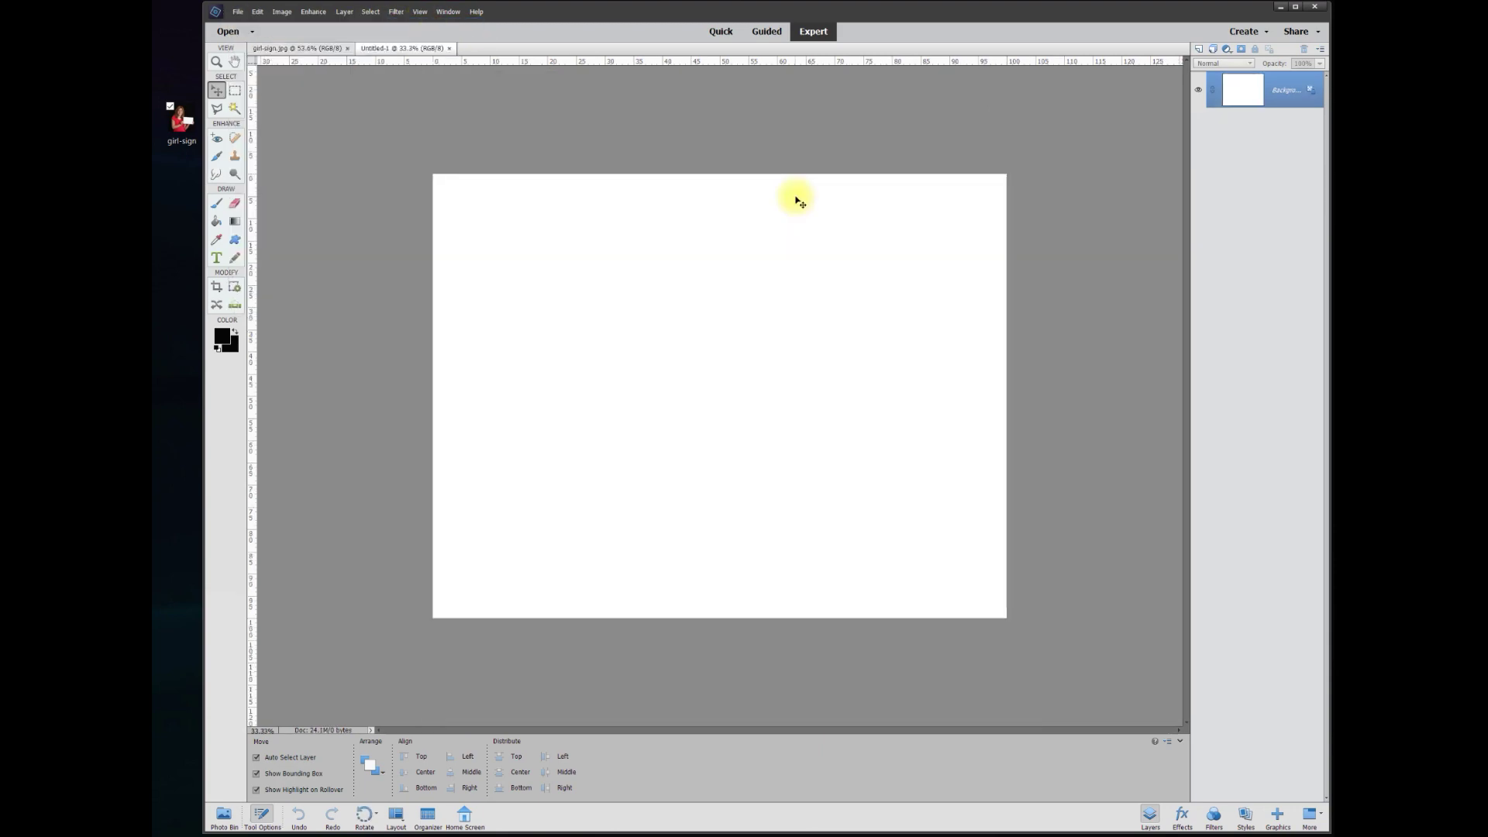
- Show open files in the Photo Bin, check girl-sign.jpg, and return to Untitled-1
left_click(222, 815)
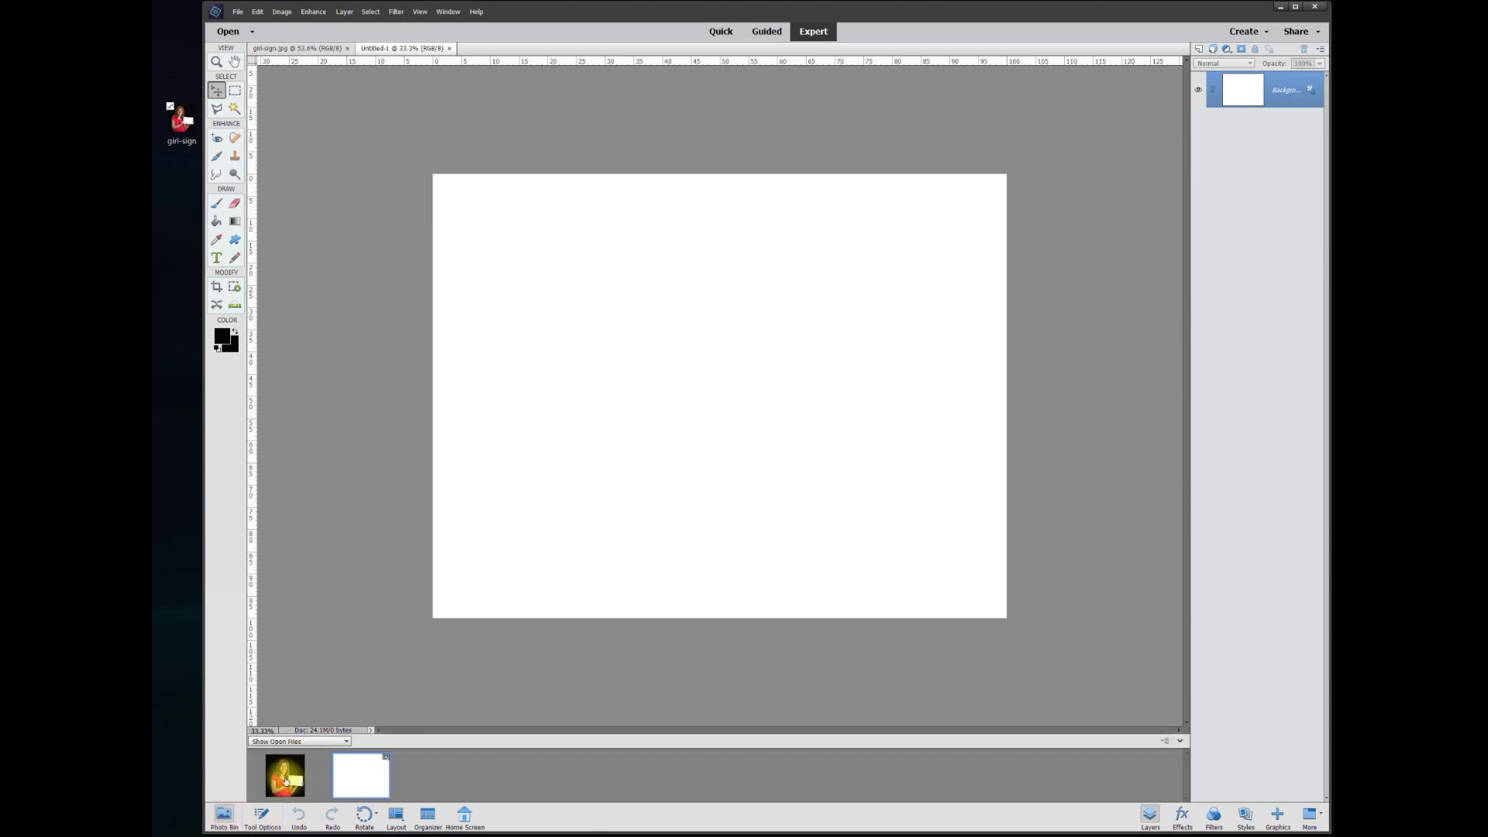
left_click(309, 50)
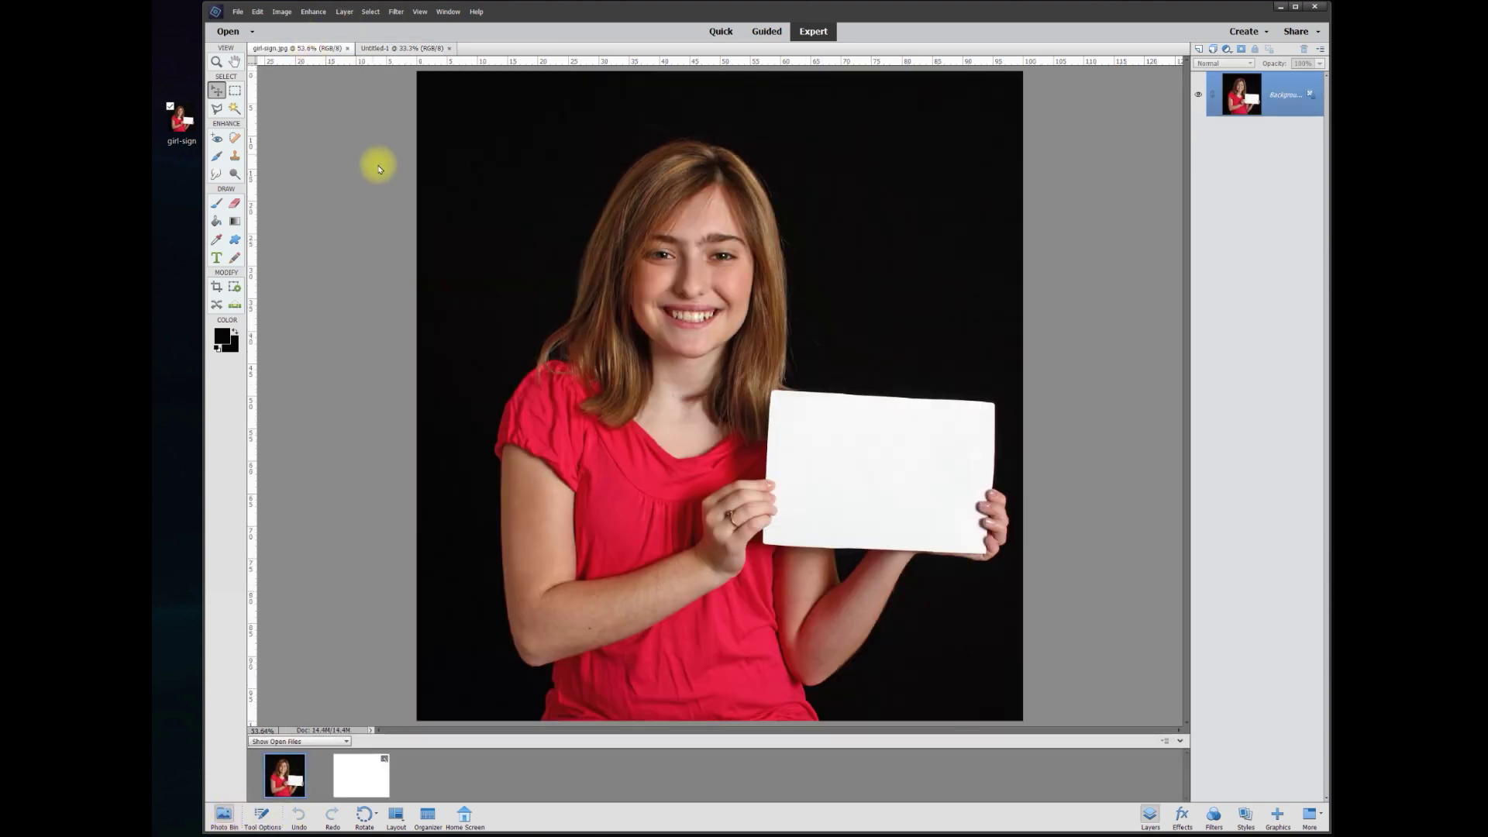
left_click(382, 50)
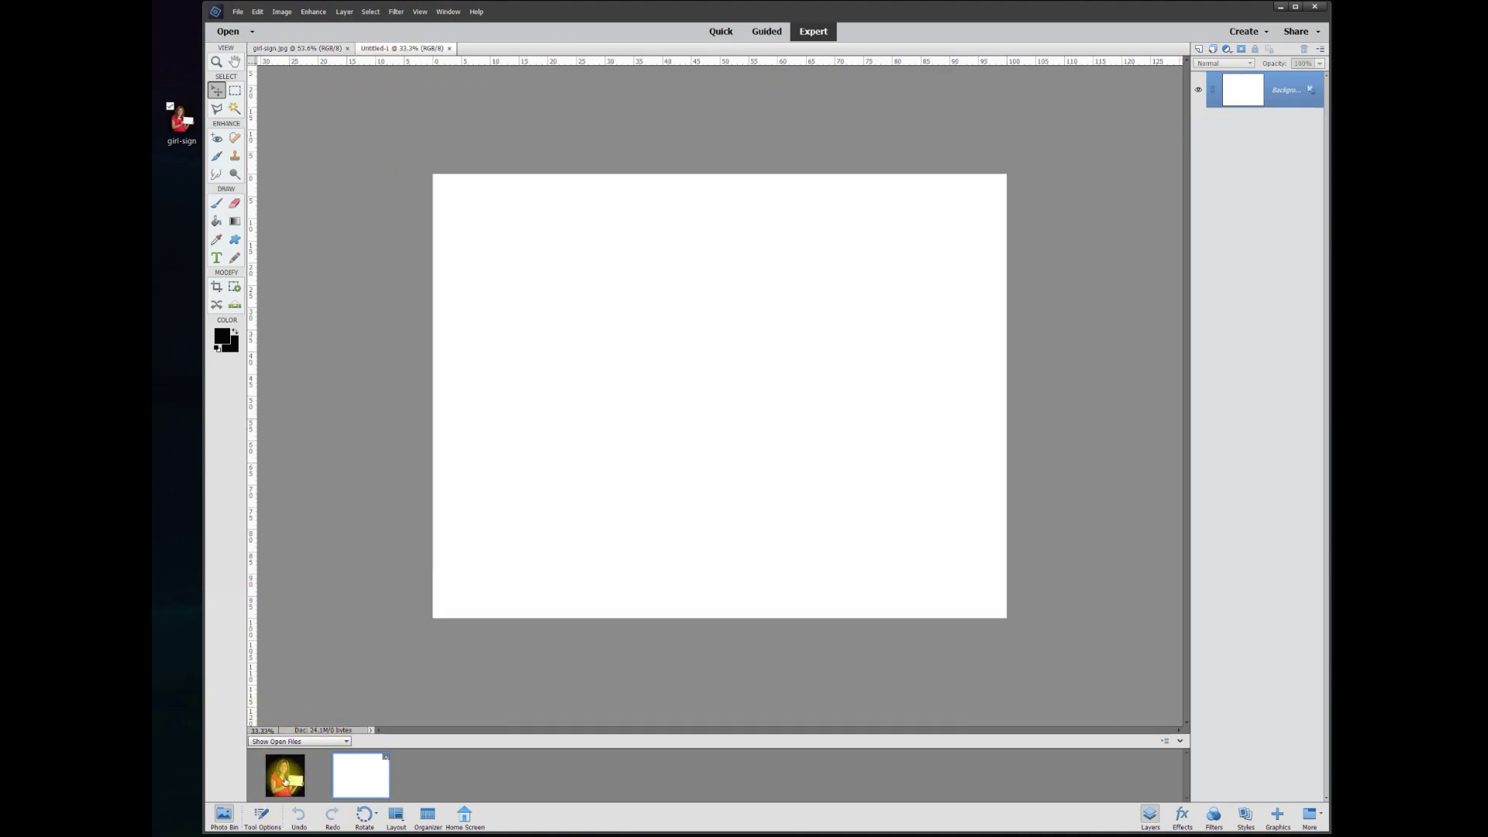
- Drag the girl-sign thumbnail onto Untitled-1, fit the view on screen, and position it to cover most of the page
left_click_drag(278, 753, 541, 444)
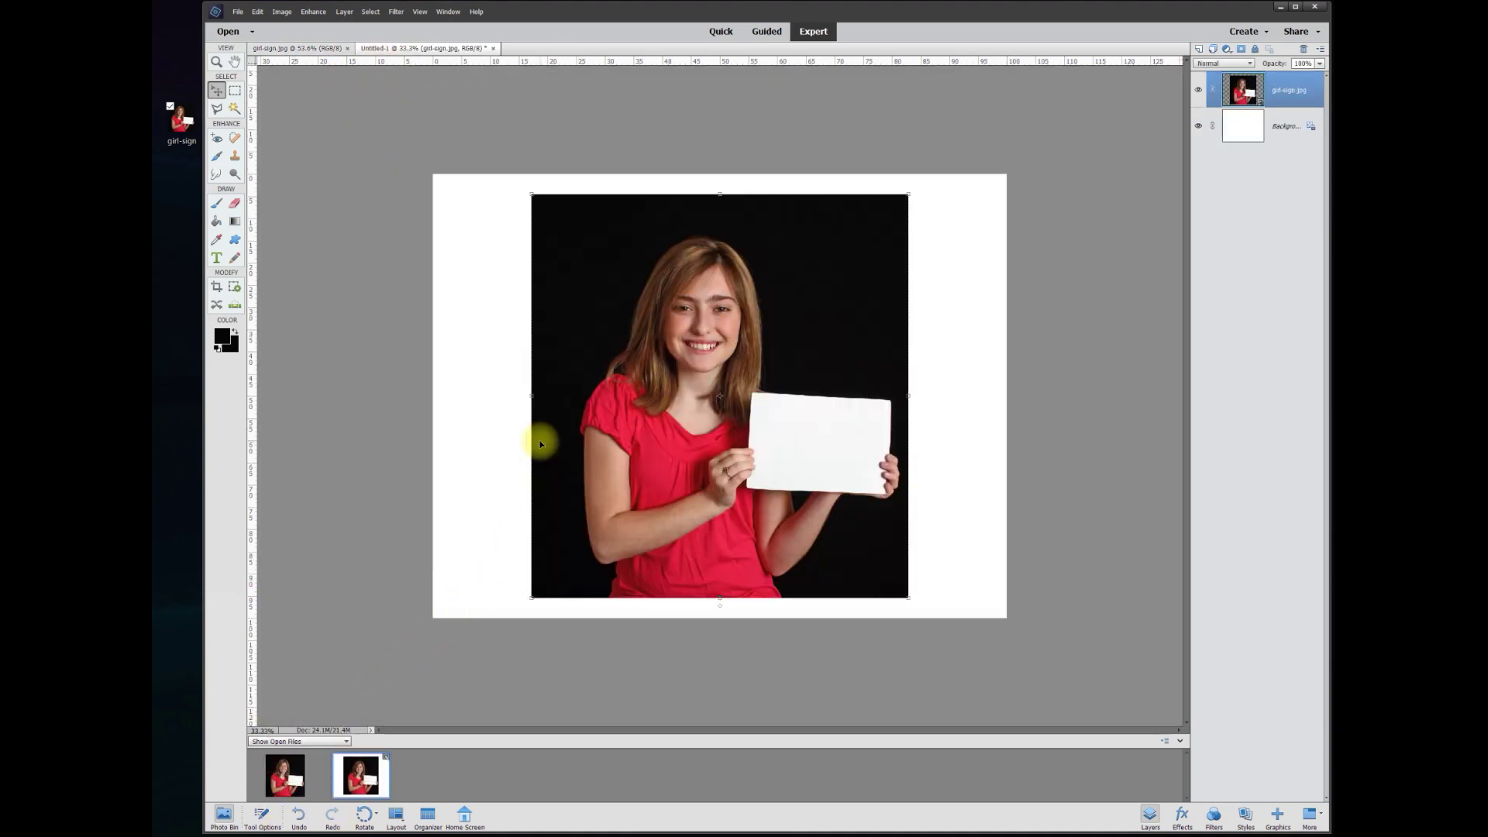
key("ctrl+0")
mouse_move(779, 333)
left_mouse_down()
mouse_move(811, 330)
mouse_move(764, 355)
mouse_move(774, 339)
left_mouse_up()
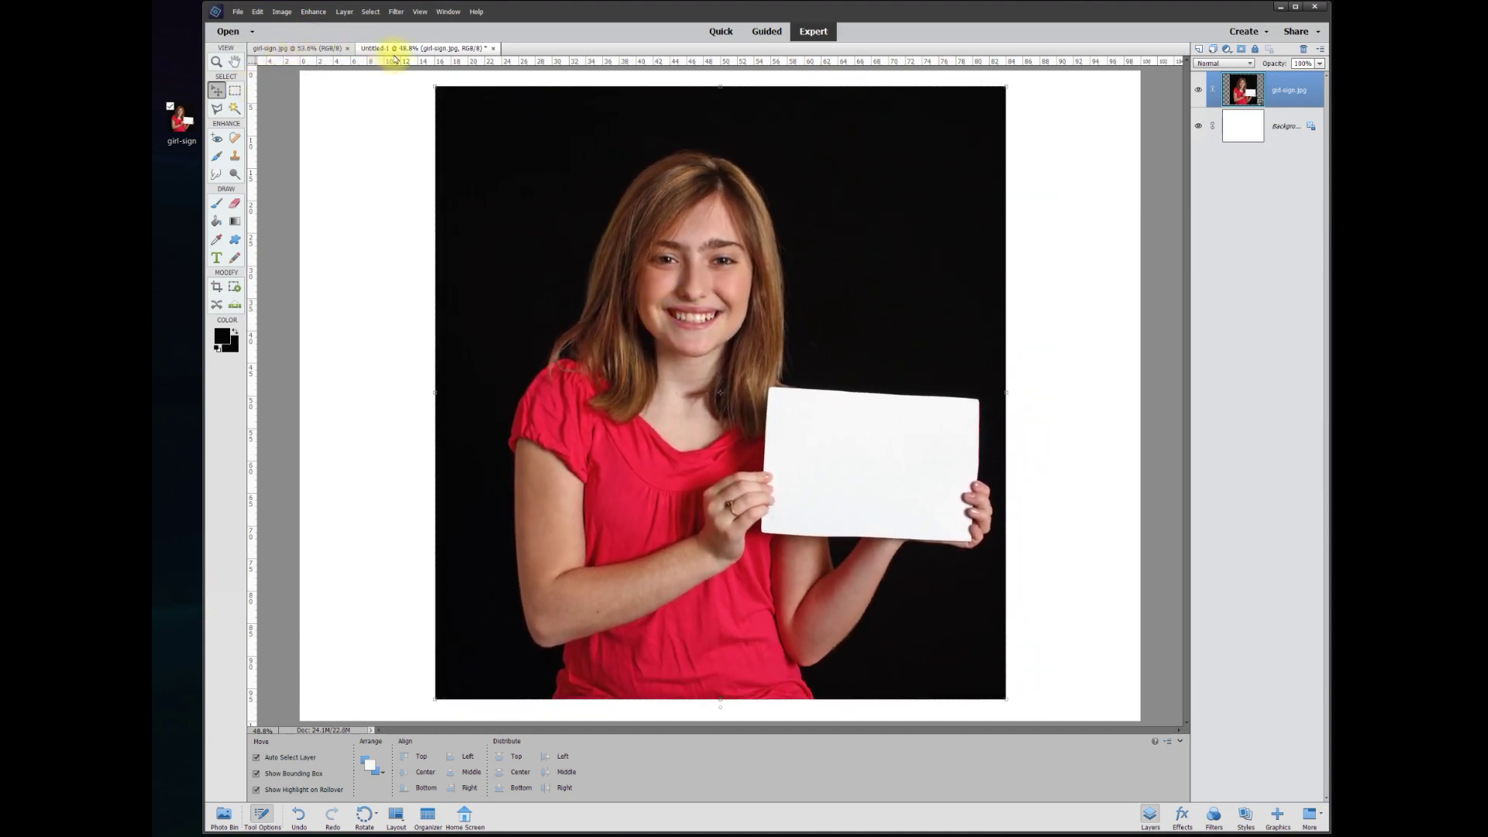
left_click(224, 815)
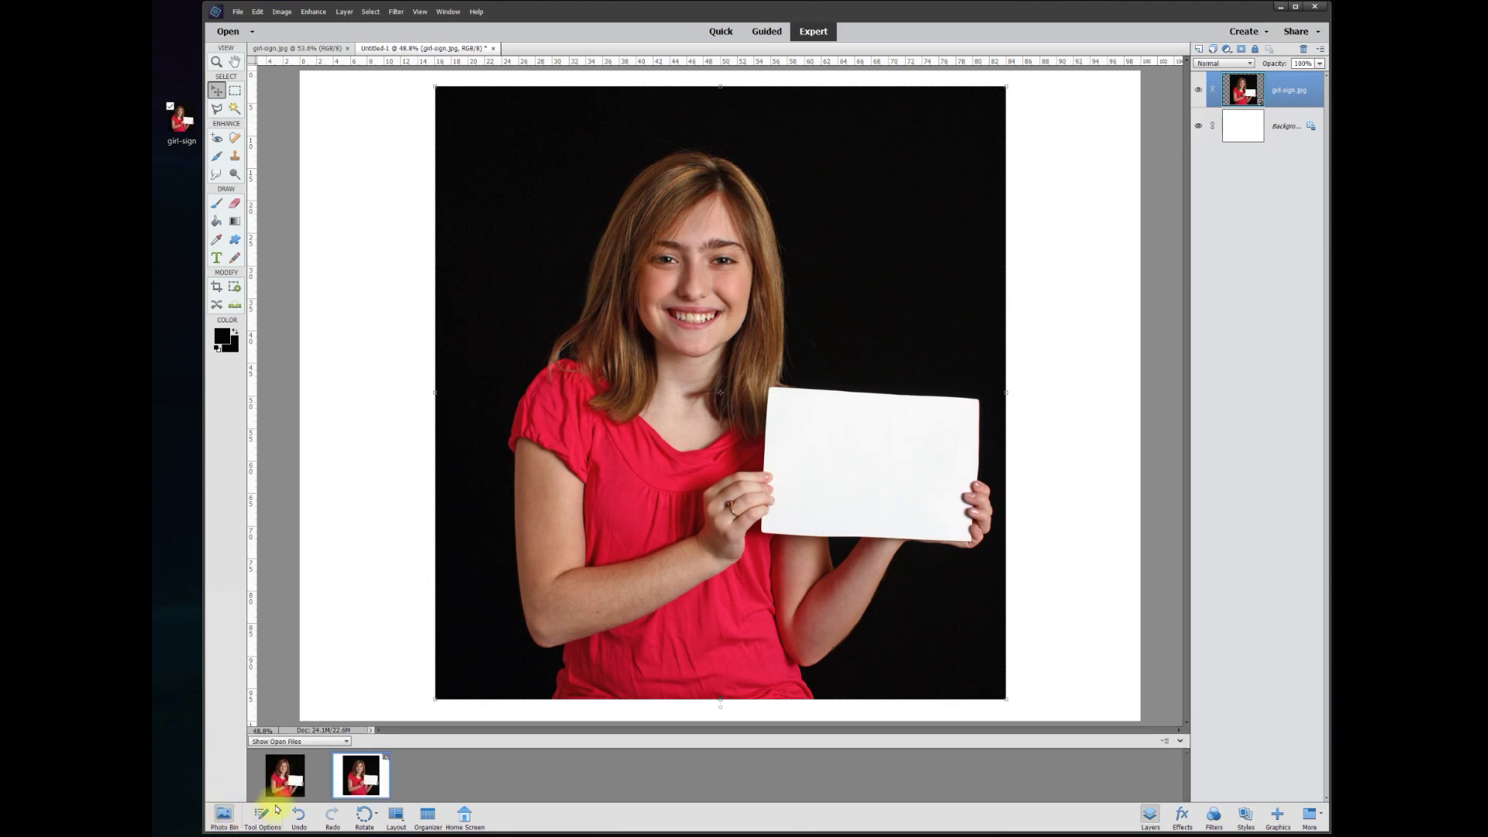
mouse_move(736, 306)
left_mouse_down()
mouse_move(733, 331)
mouse_move(725, 304)
left_mouse_up()
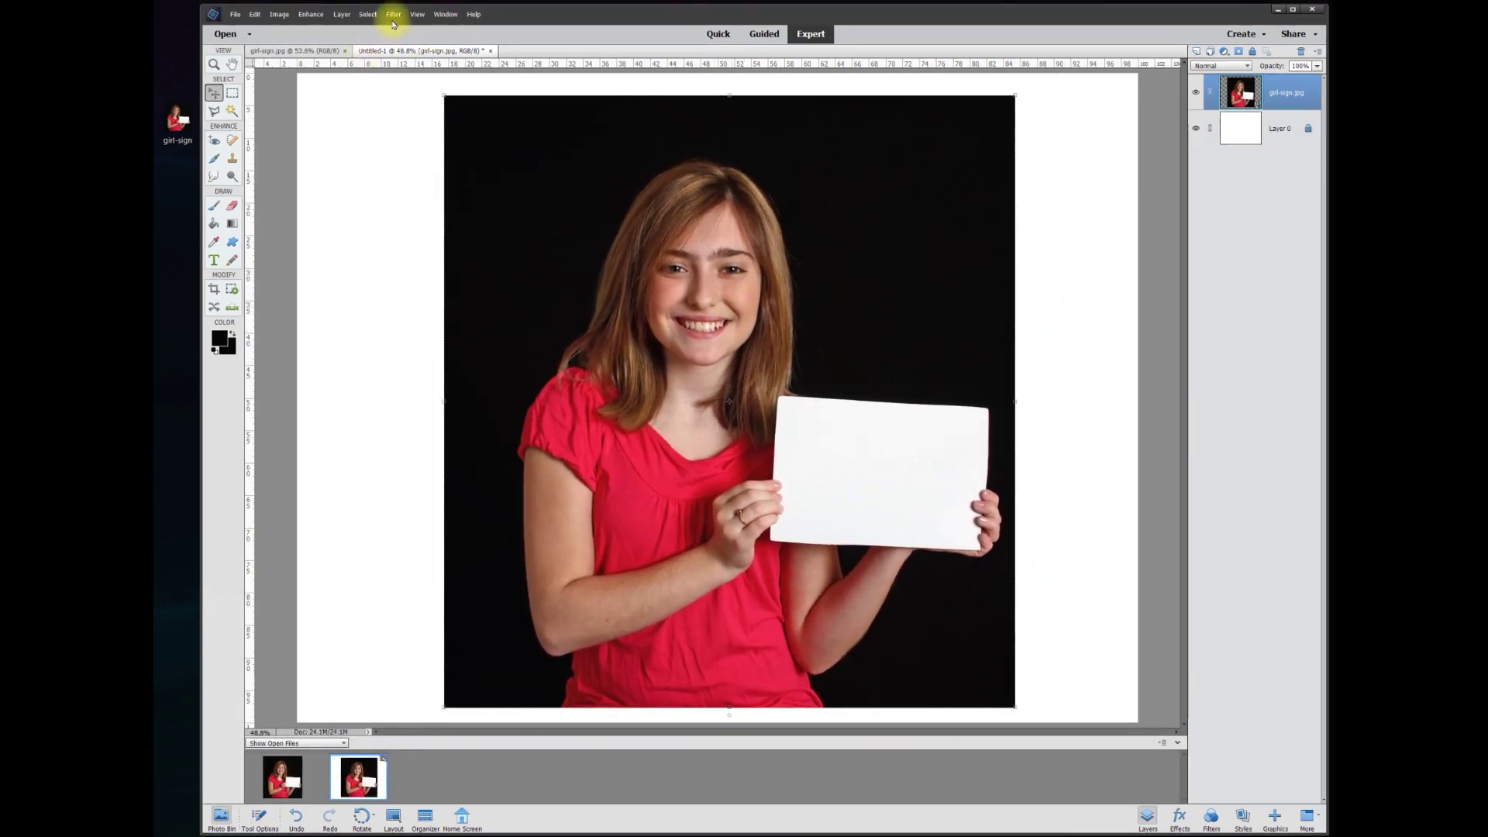
- Attempt Filter > Blur > Gaussian Blur on the photo layer and dismiss the not-editable error
left_click(392, 14)
mouse_move(398, 111)
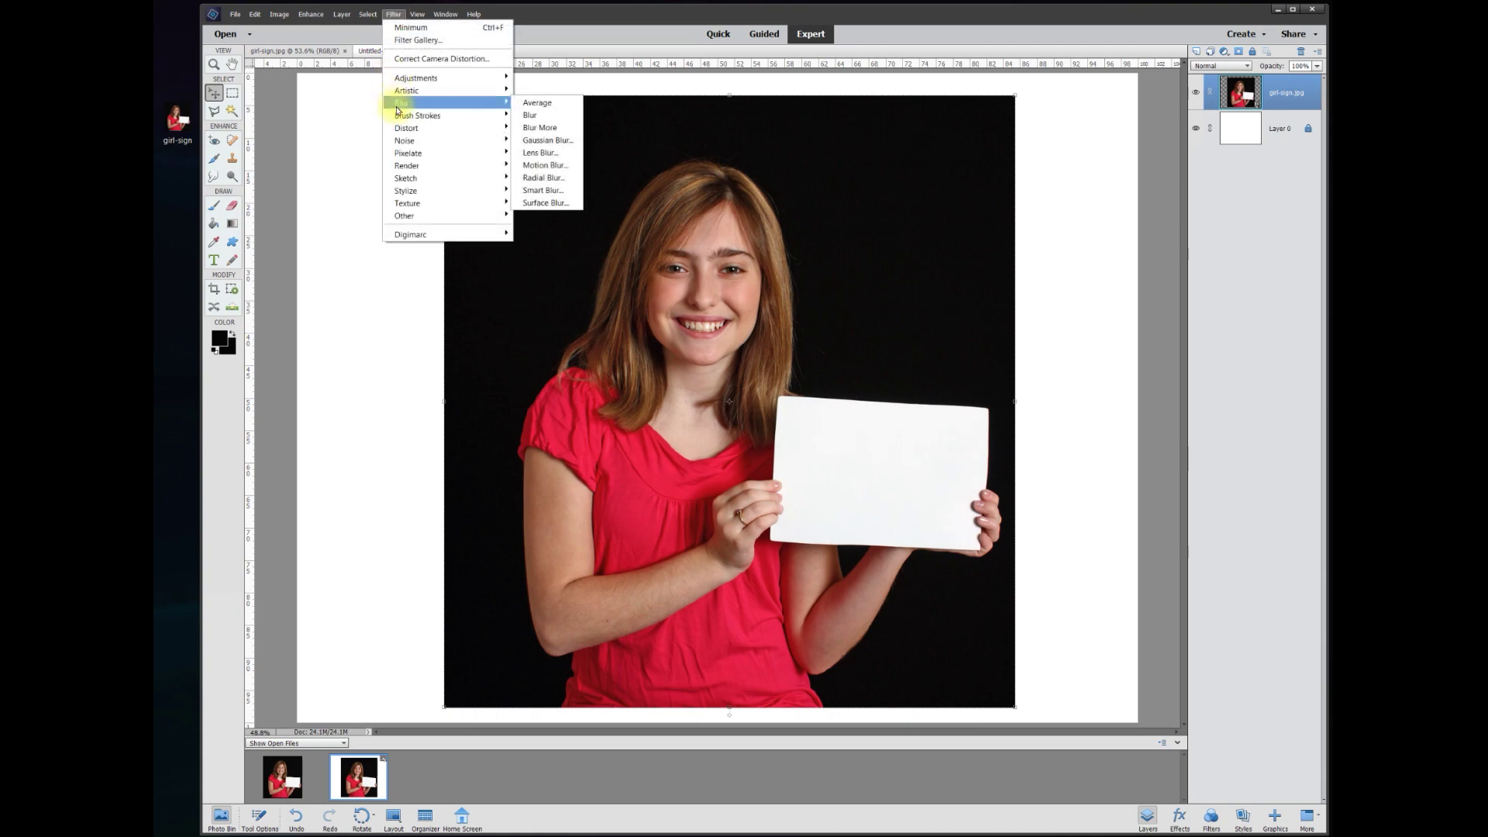
left_click(535, 141)
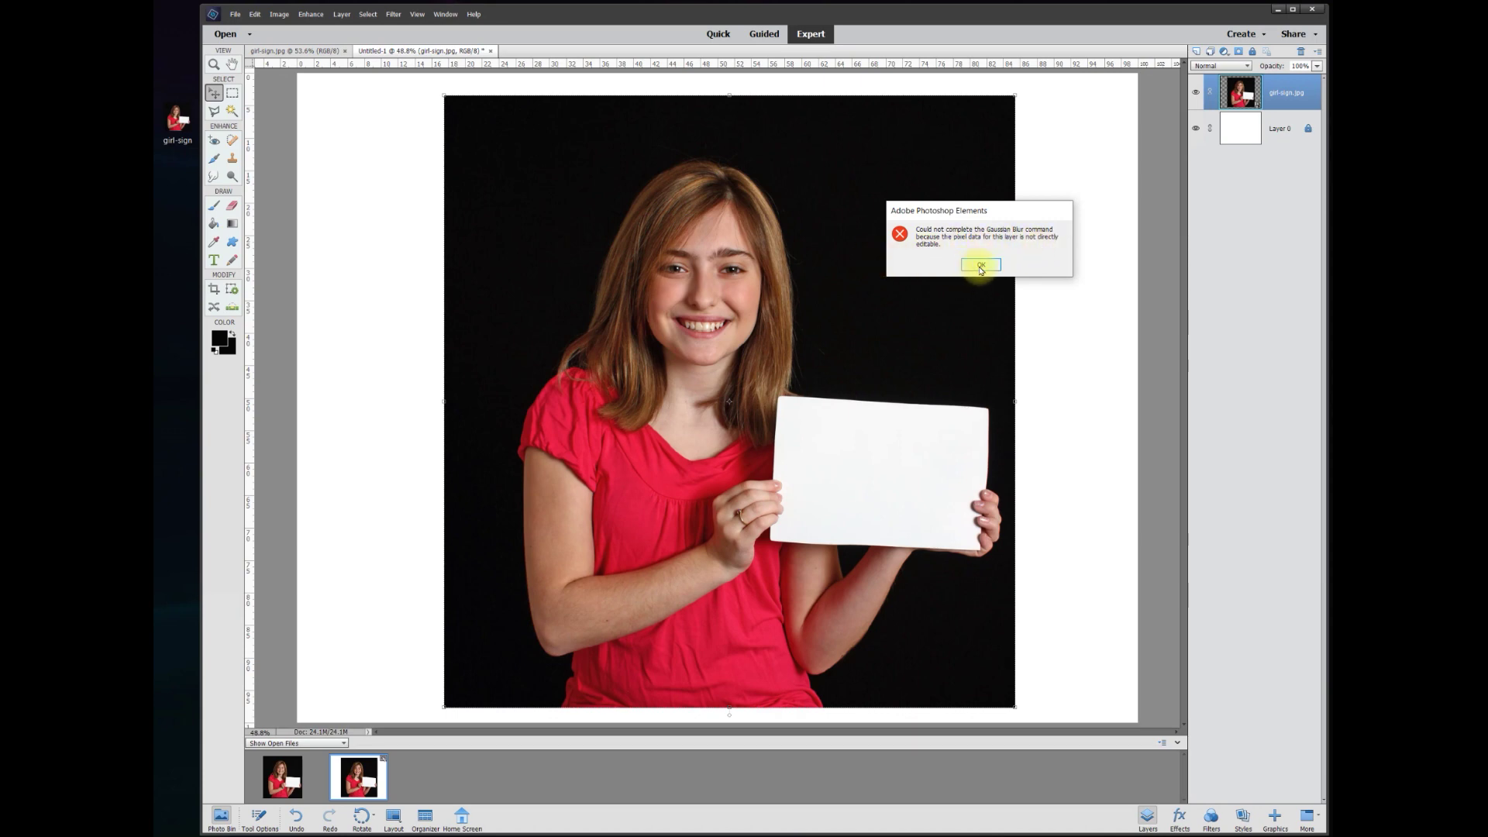
left_click(980, 265)
- Check the photo layer's right-click options without choosing any, then go to the Enhance menu
right_click(1283, 96)
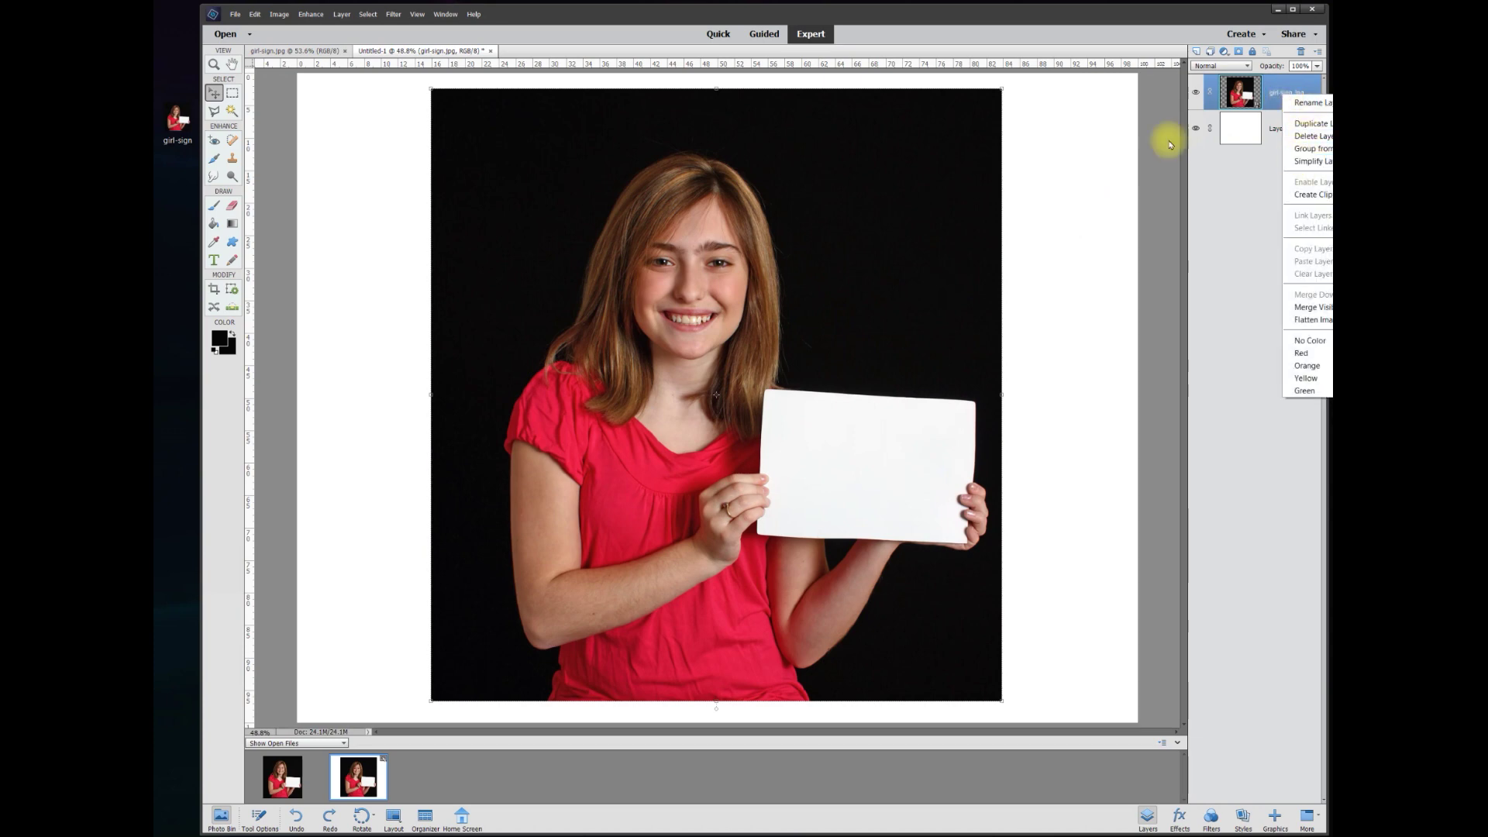
left_click(352, 133)
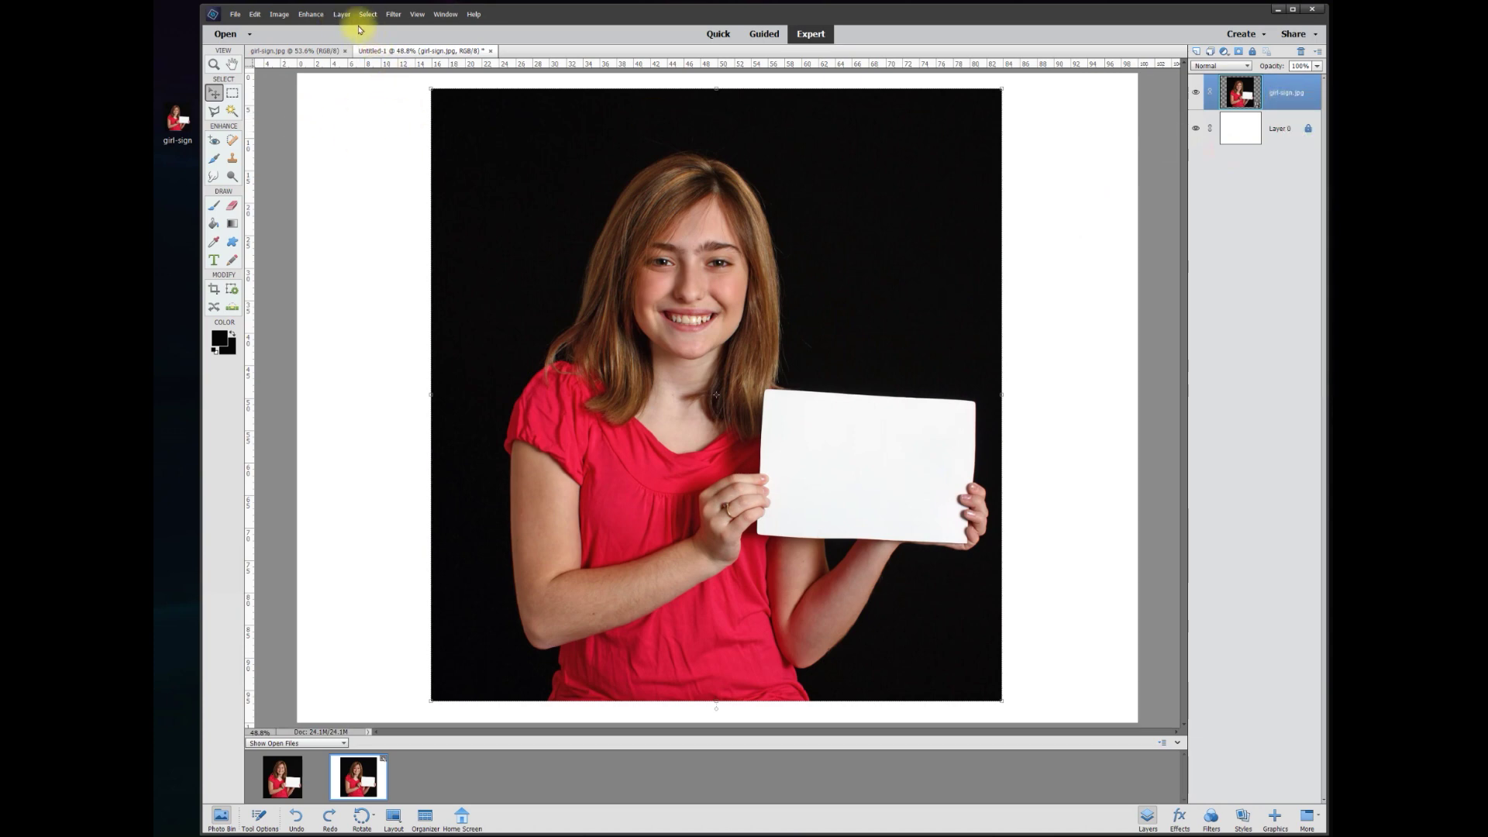
left_click(310, 14)
- Simplify the smart layer and lower its saturation to -70 with Hue/Saturation
mouse_move(328, 150)
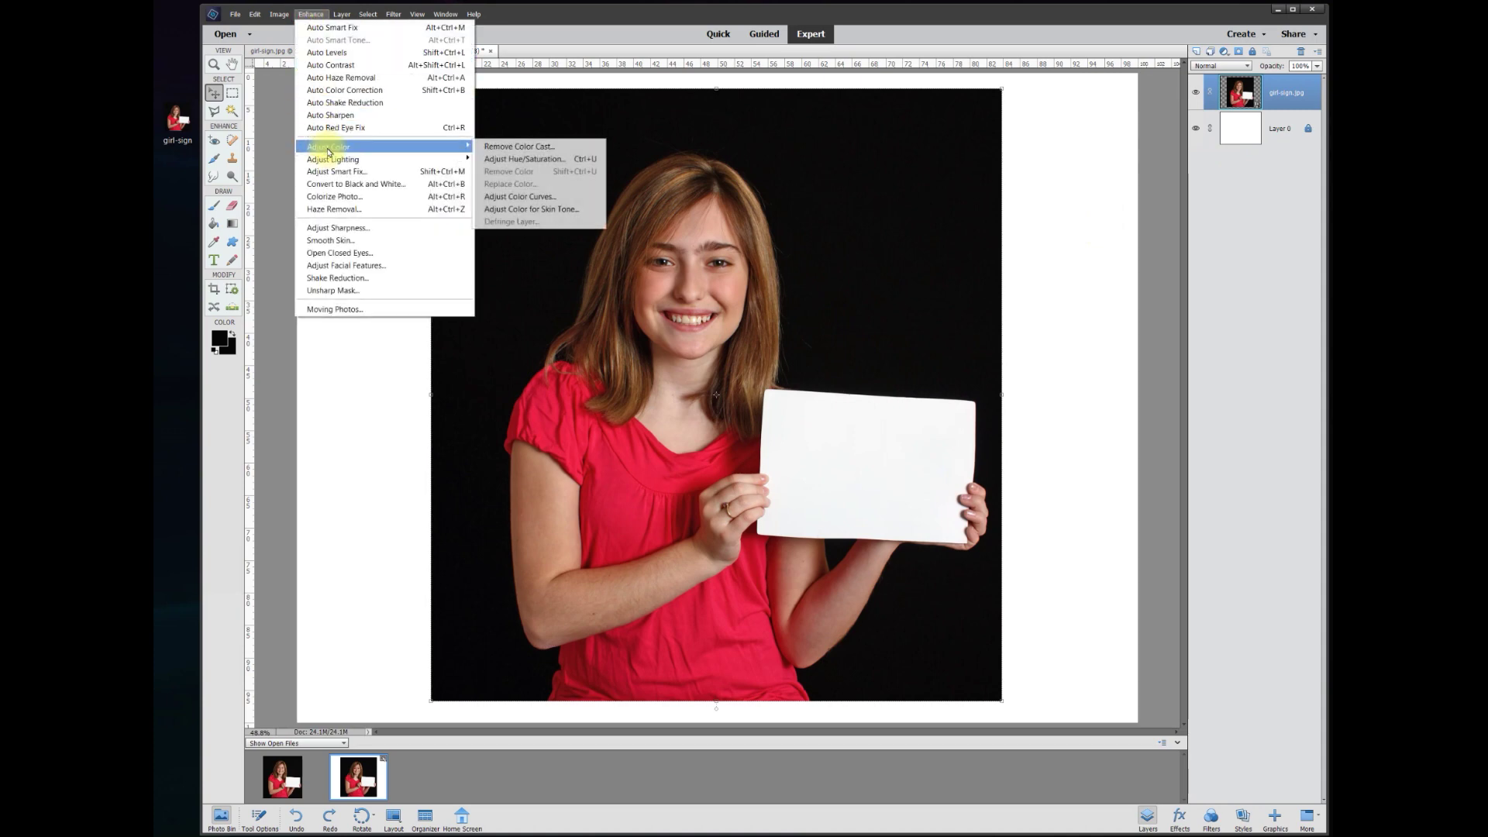
left_click(523, 162)
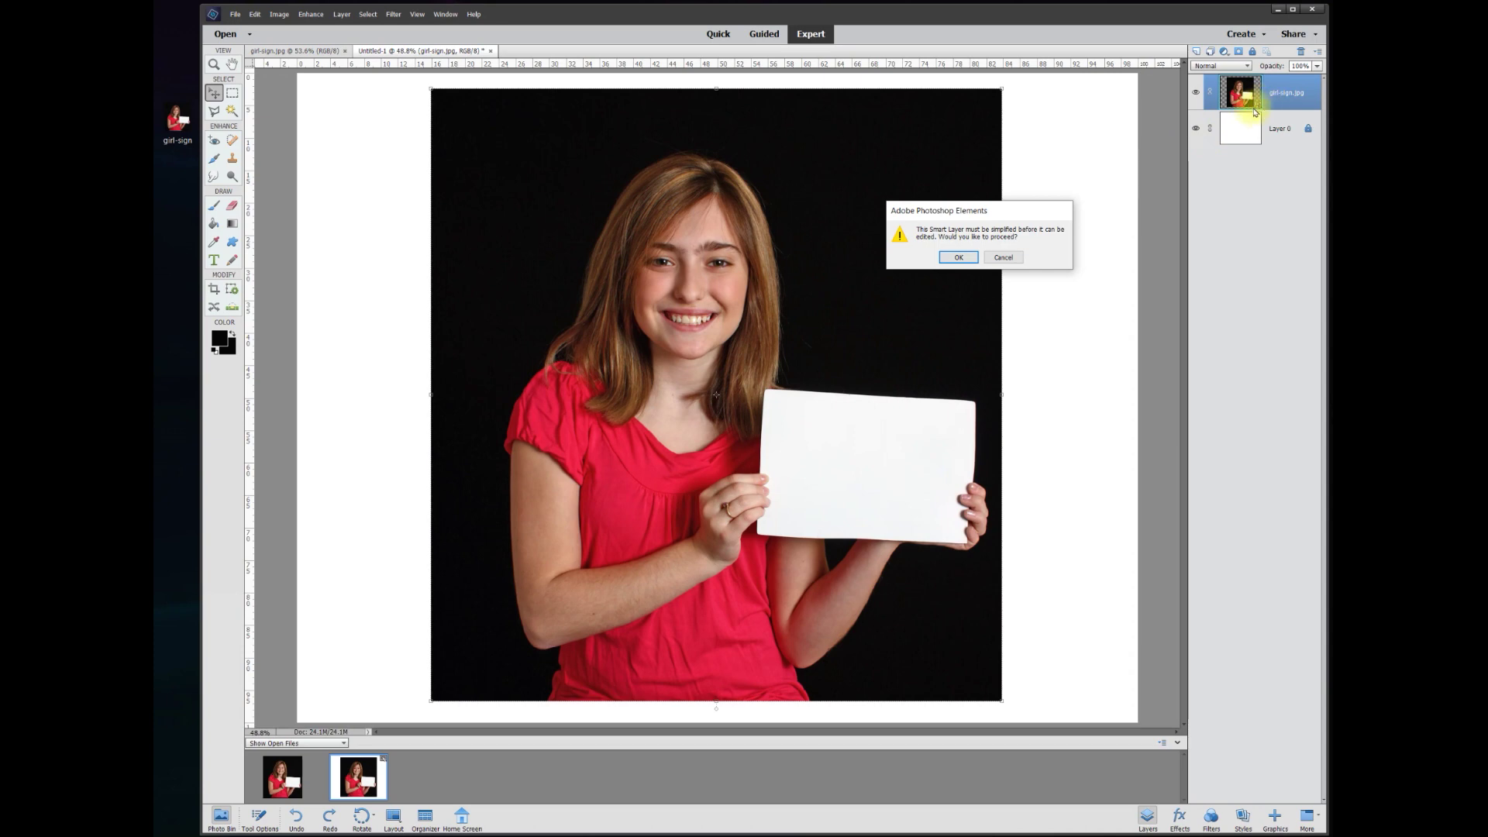
left_click(961, 256)
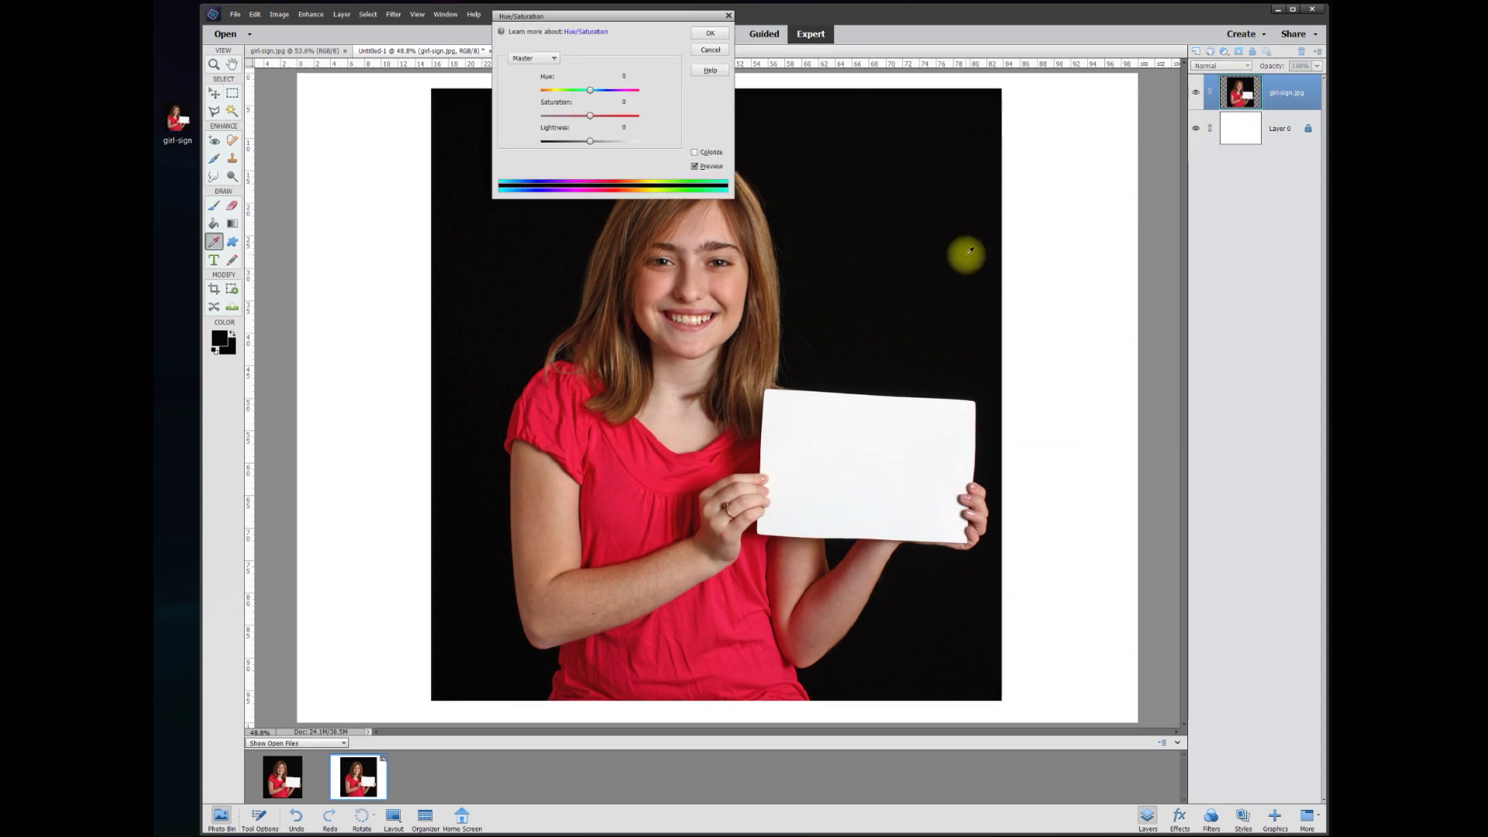
left_click_drag(626, 16, 545, 159)
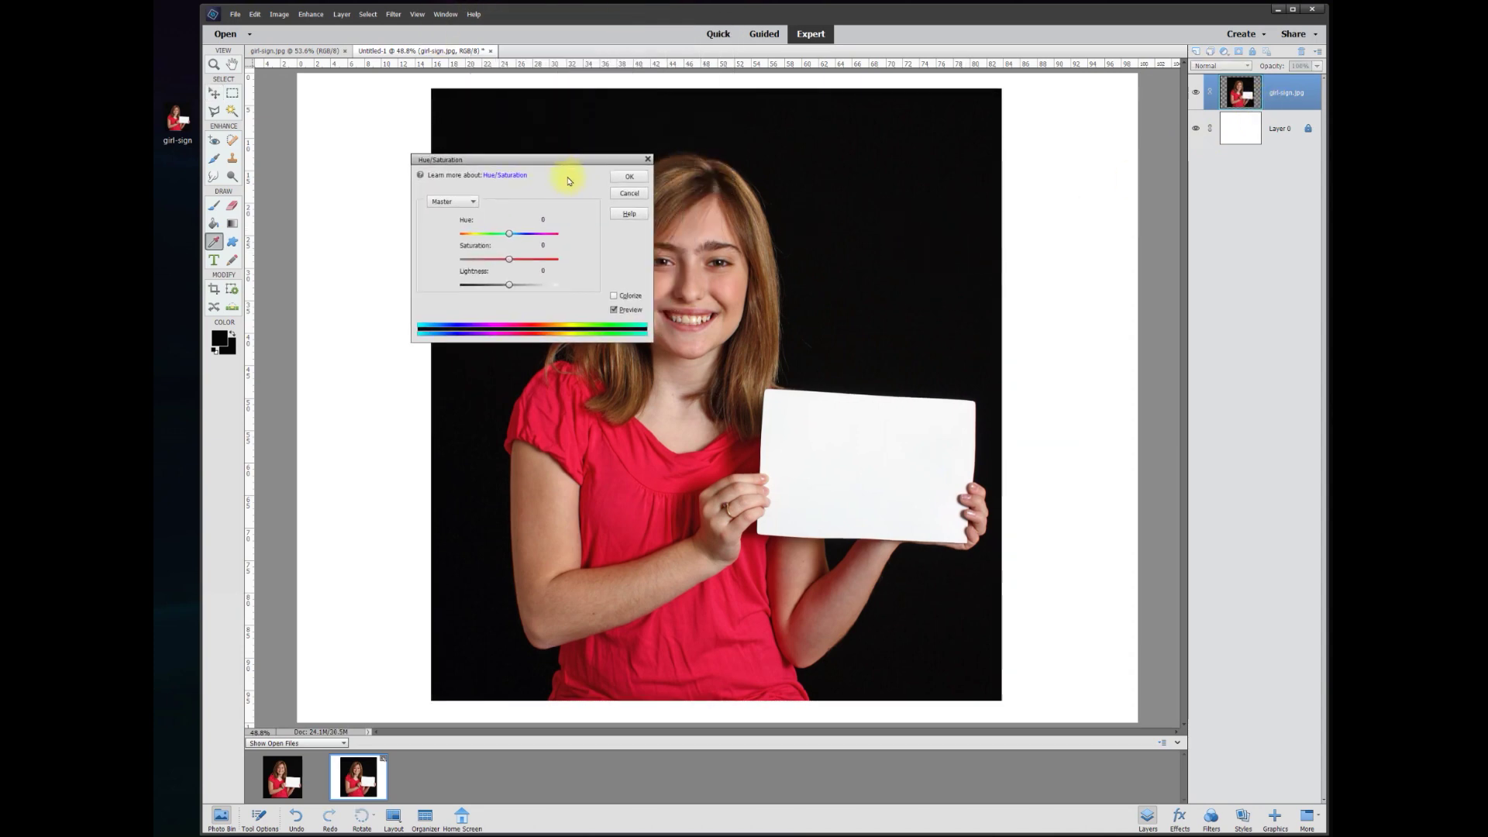
left_click(544, 245)
left_click_drag(510, 262, 475, 260)
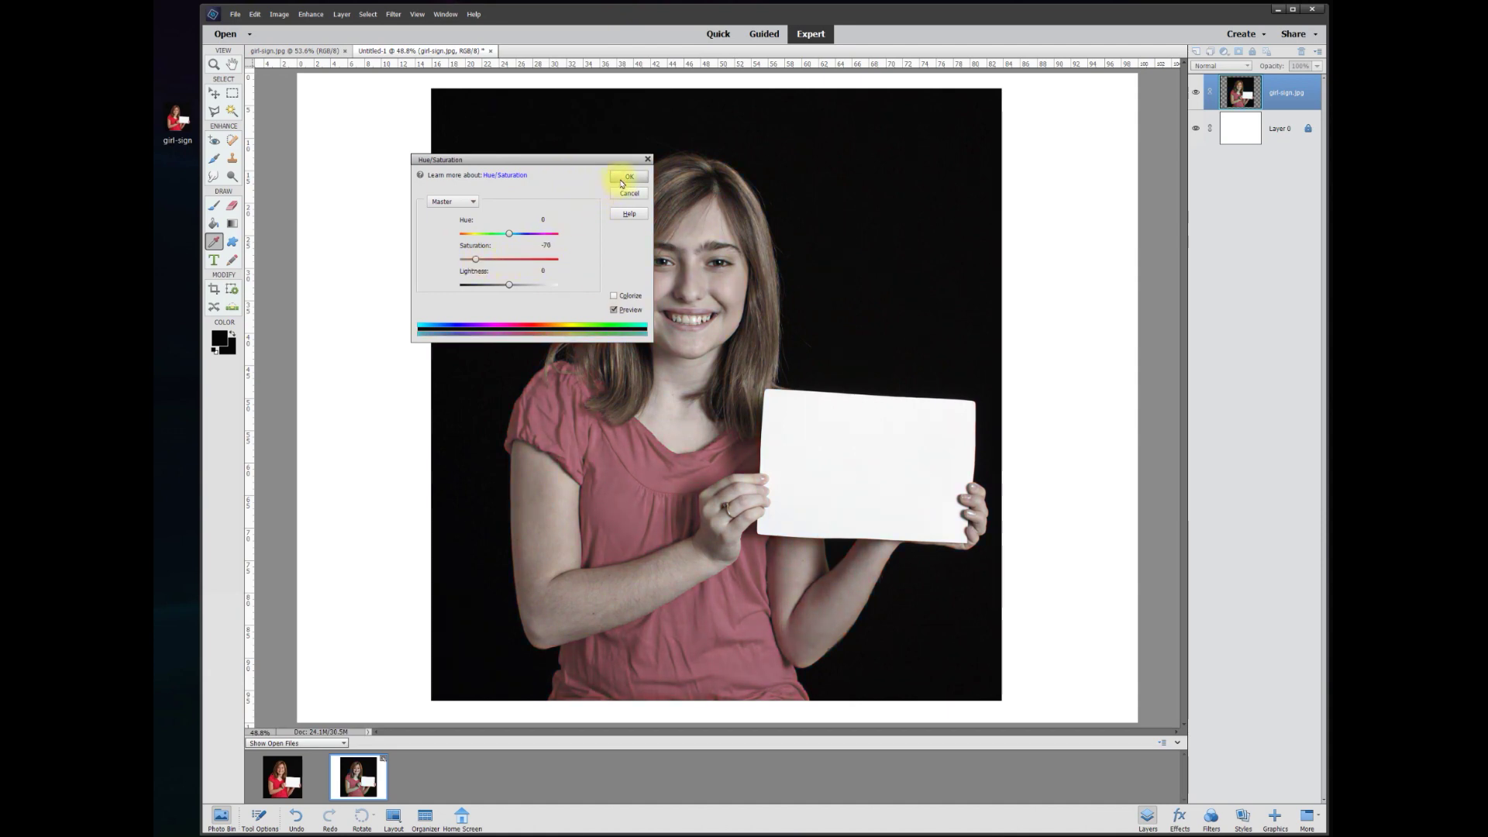
left_click(622, 183)
- Scale the photo layer down to a tiny size and back up to page size, committing each time
left_click_drag(1000, 90, 470, 657)
left_click(438, 721)
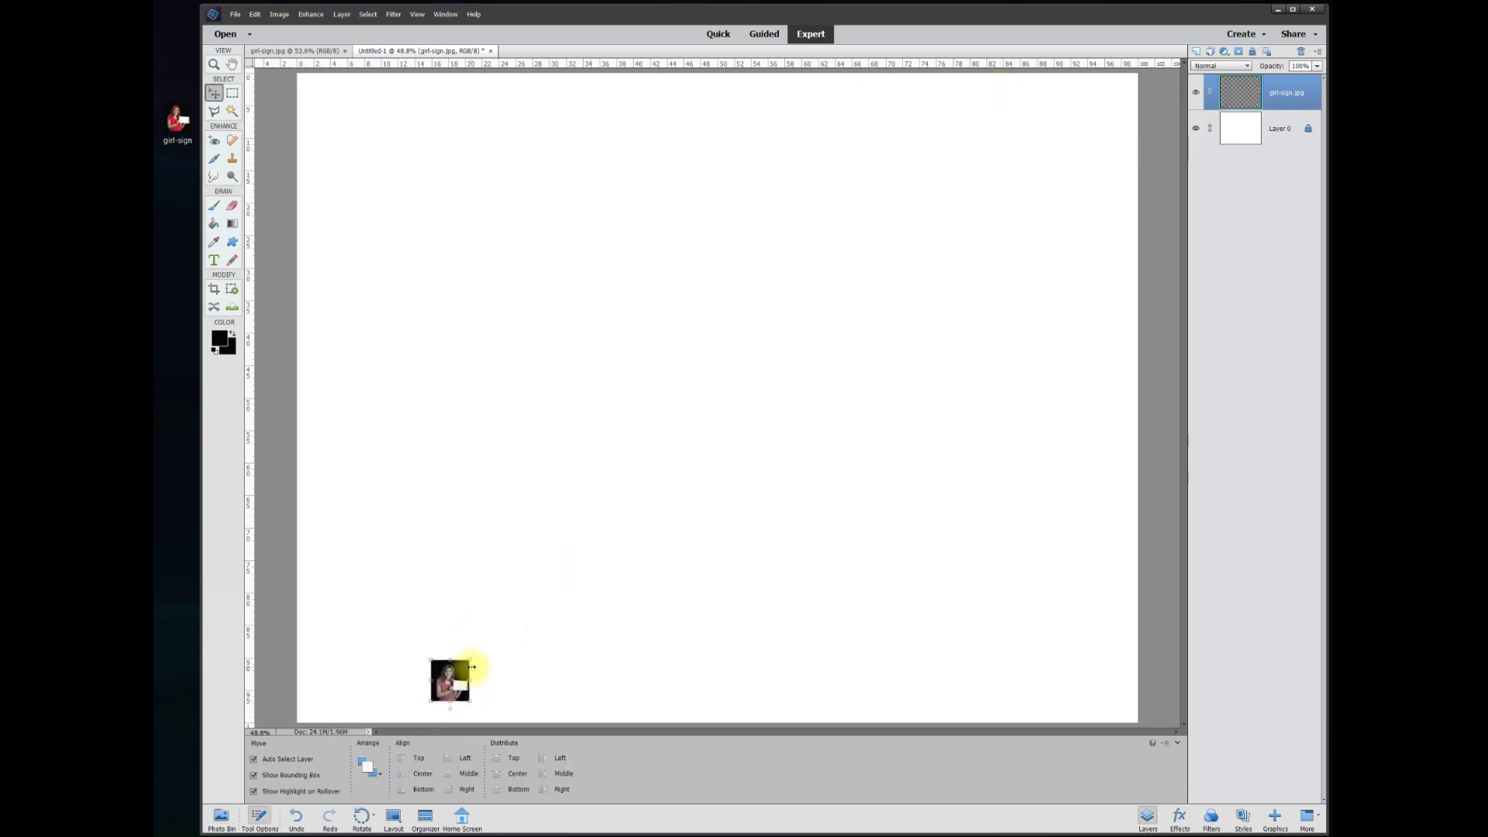
left_click_drag(470, 657, 1096, 166)
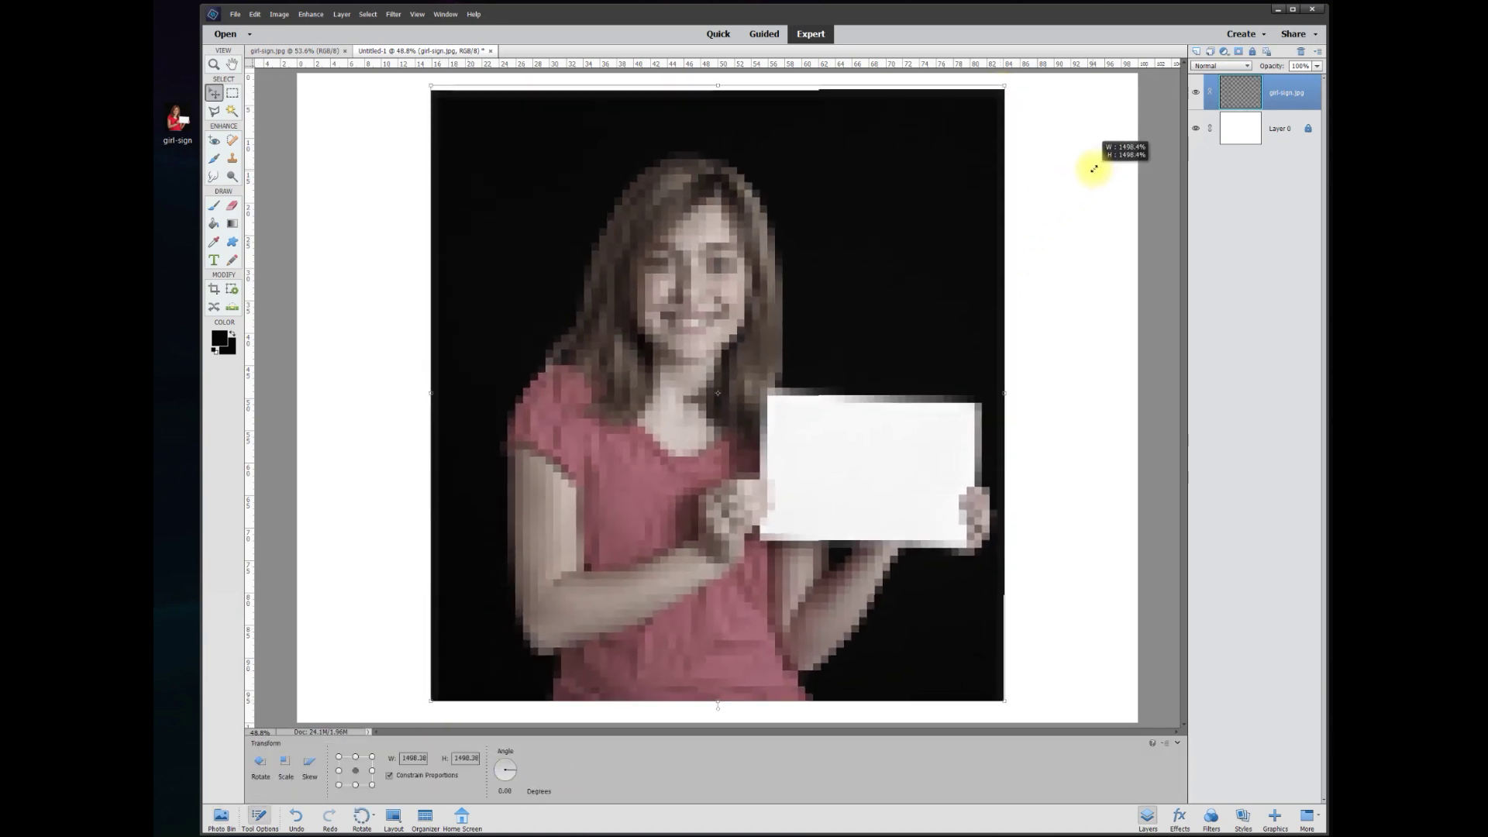
left_click(968, 710)
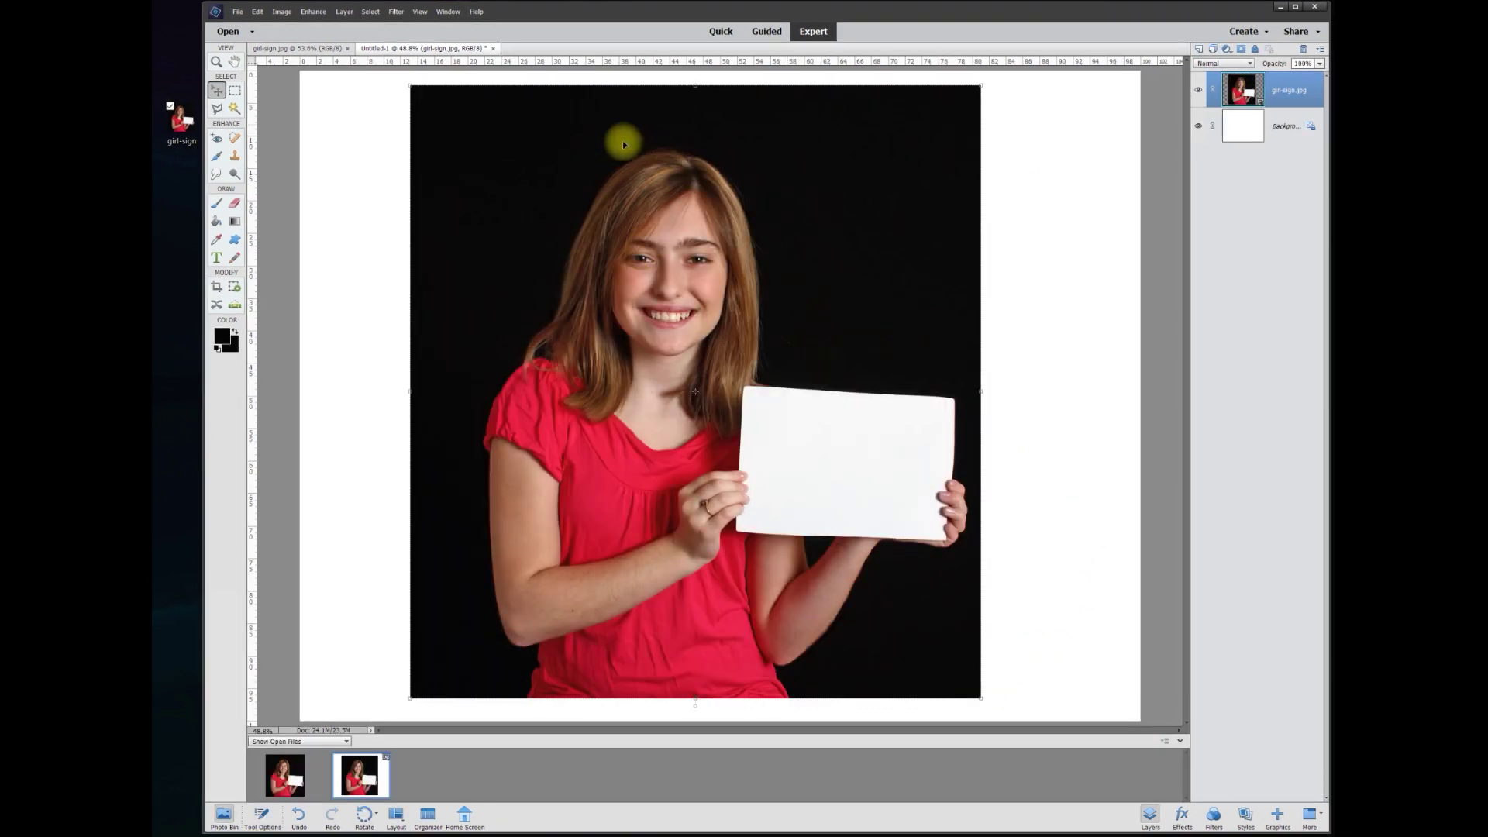